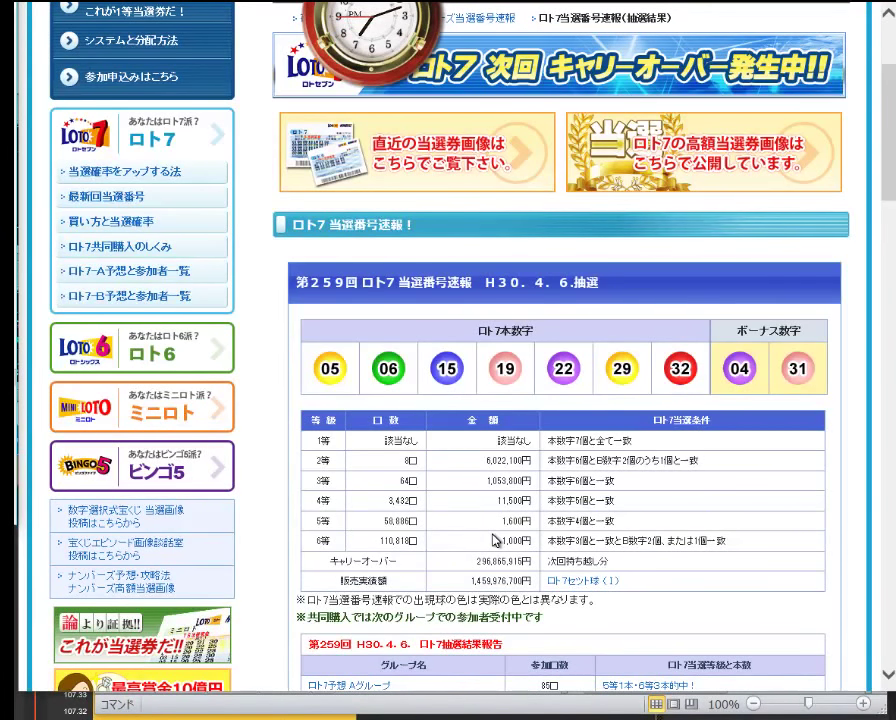
Switch to the Excel workbook and enter 5, 6 and 15 in F10:H10 of the draw 259 row.
{"action": "key", "text": "alt+Tab"}
{"action": "type", "text": "5"}
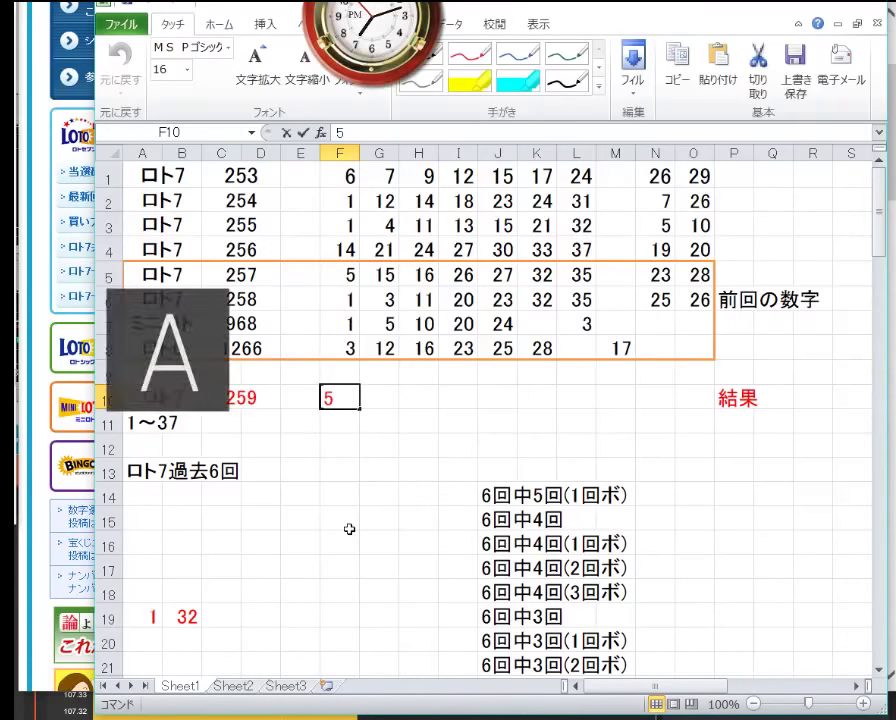
{"action": "key", "text": "Tab"}
{"action": "type", "text": "6"}
{"action": "key", "text": "Tab"}
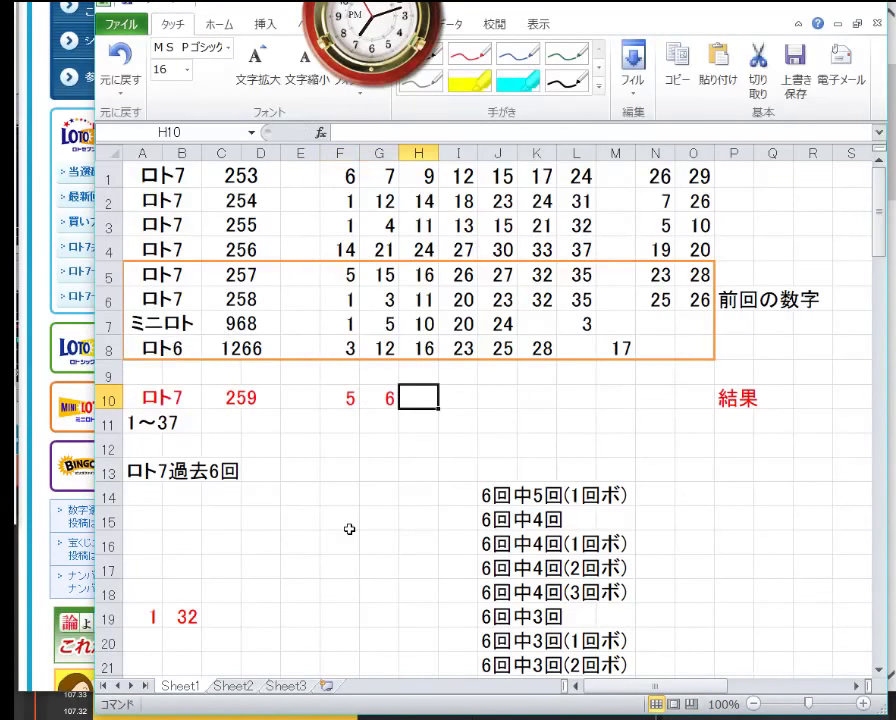
{"action": "type", "text": "151"}
{"action": "key", "text": "Tab"}
{"action": "key", "text": "Left"}
{"action": "type", "text": "5"}
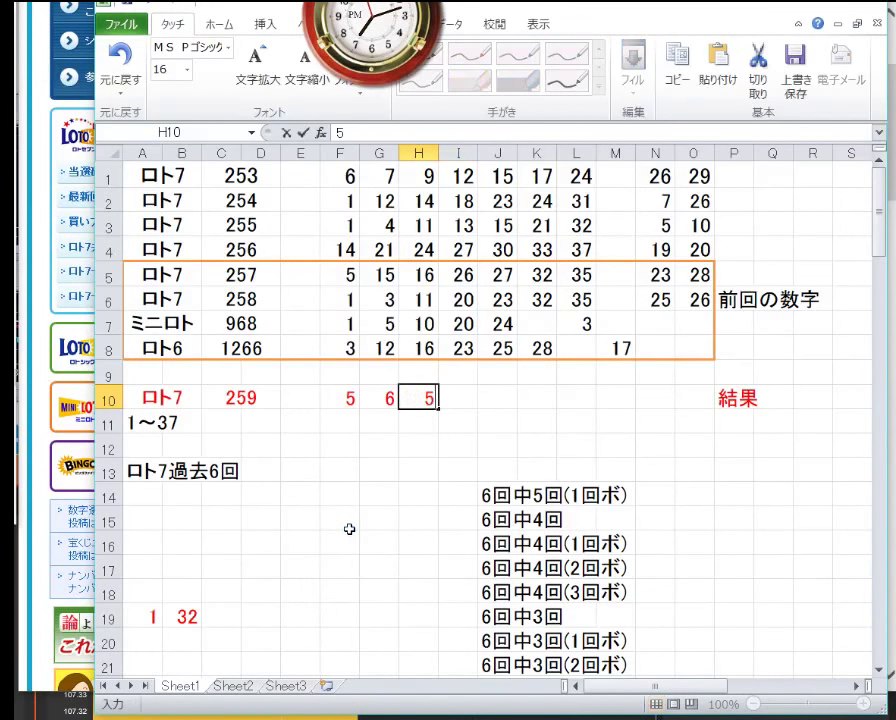
{"action": "type", "text": "1"}
{"action": "key", "text": "BackSpace"}
{"action": "key", "text": "BackSpace"}
{"action": "type", "text": "15"}
{"action": "key", "text": "Tab"}
Enter the remaining main numbers 19, 22, 29 and 32 in I10:L10 of the draw 259 row.
{"action": "type", "text": "19"}
{"action": "key", "text": "Tab"}
{"action": "type", "text": "2"}
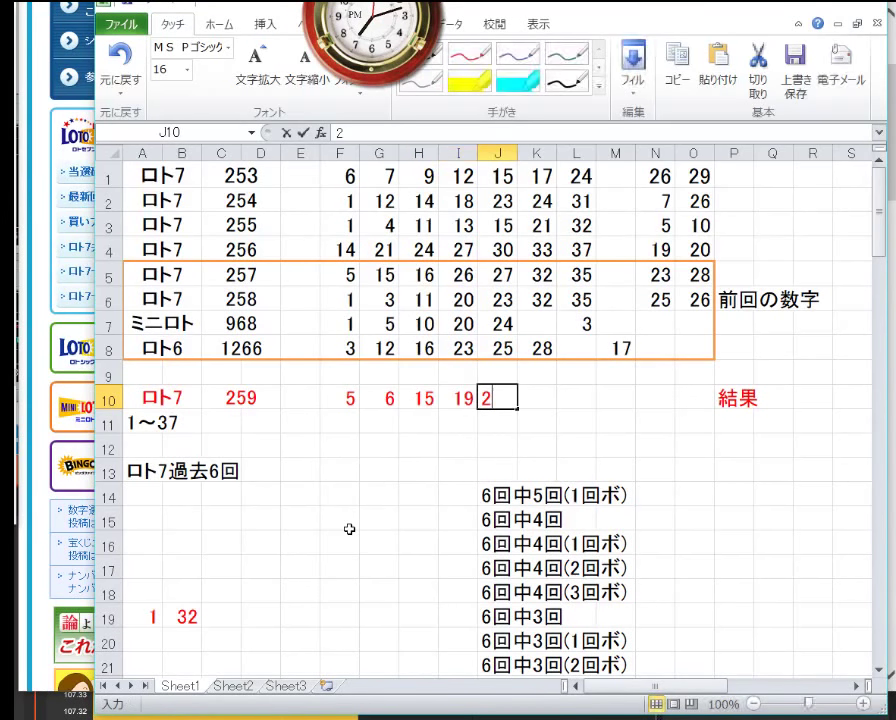
{"action": "type", "text": "22"}
{"action": "key", "text": "BackSpace"}
{"action": "key", "text": "Tab"}
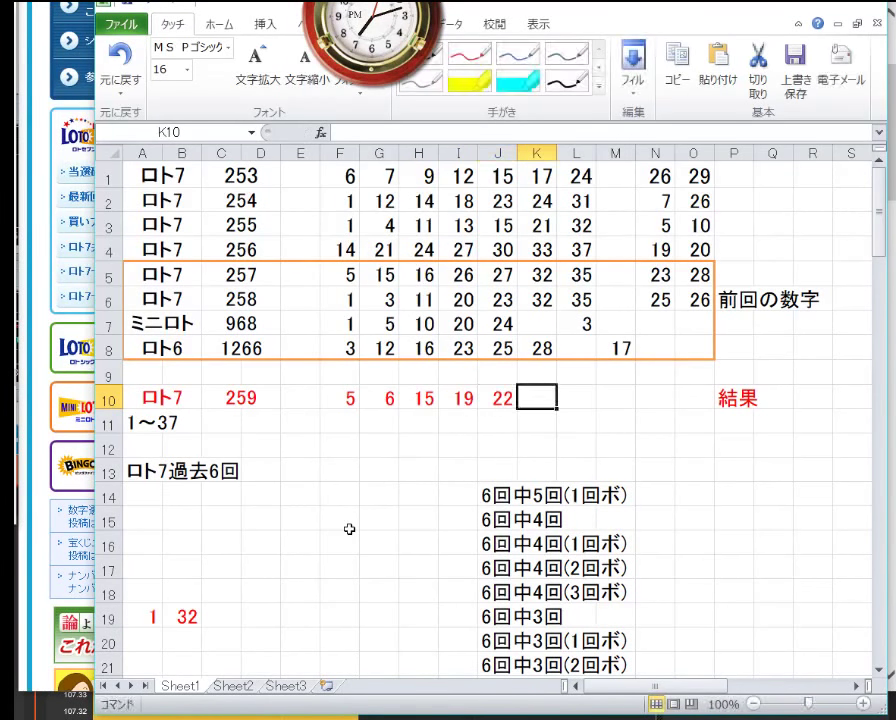
{"action": "type", "text": "29"}
{"action": "key", "text": "Tab"}
{"action": "type", "text": "32"}
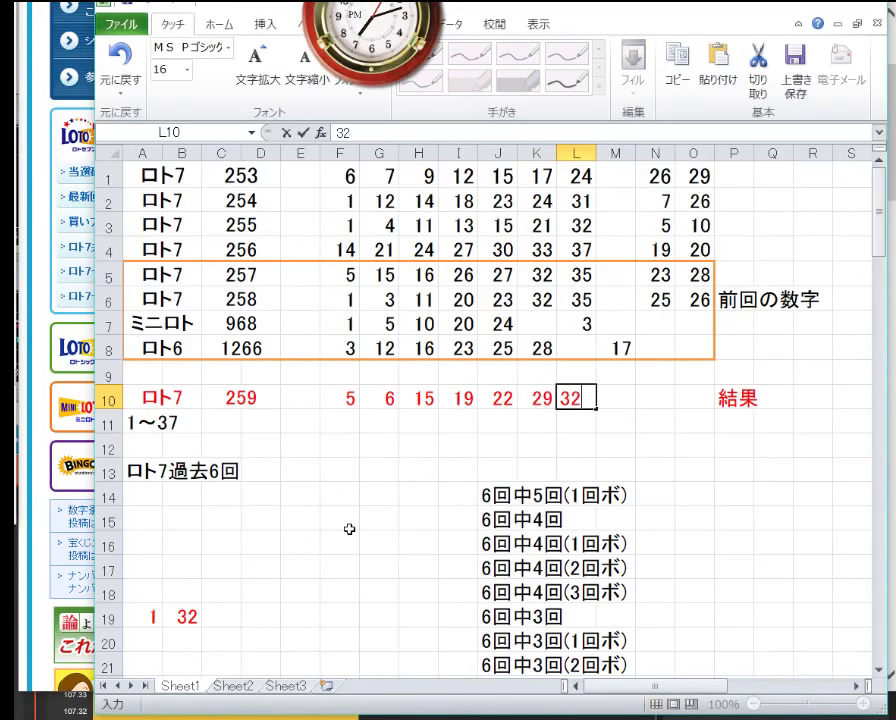
{"action": "key", "text": "Tab"}
Enter the bonus numbers 4 and 31 in N10 and O10, and save the workbook.
{"action": "key", "text": "Tab"}
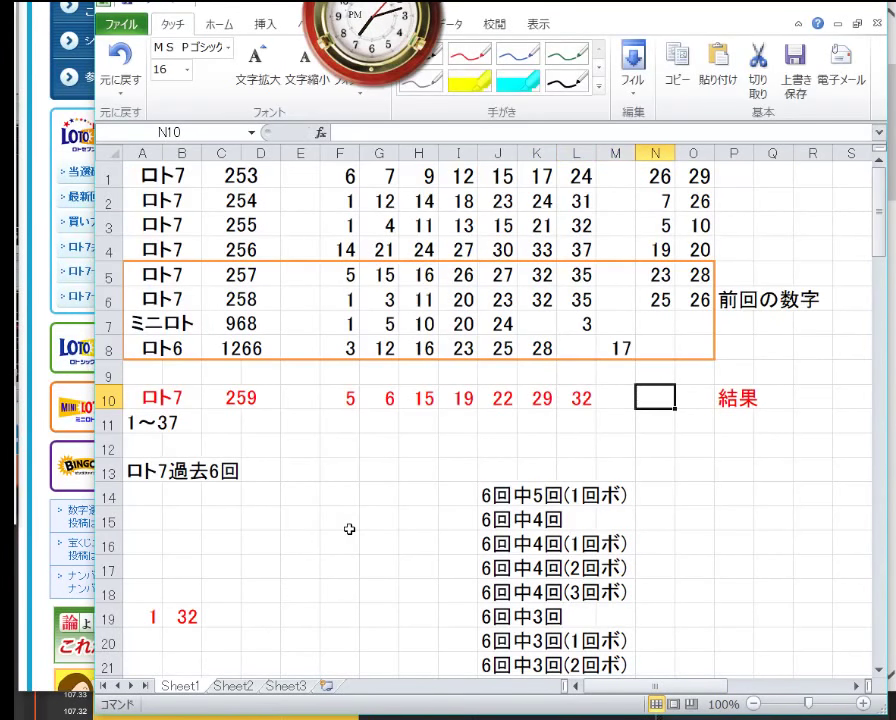
{"action": "type", "text": "4"}
{"action": "key", "text": "Tab"}
{"action": "type", "text": "31"}
{"action": "key", "text": "Return"}
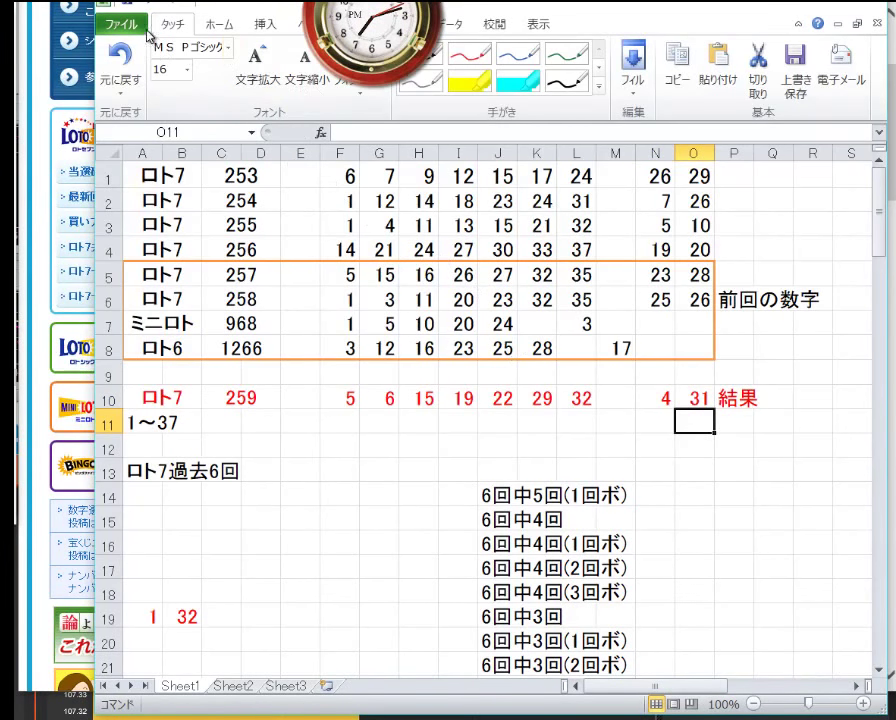
{"action": "left_click", "coordinate": [88, 5]}
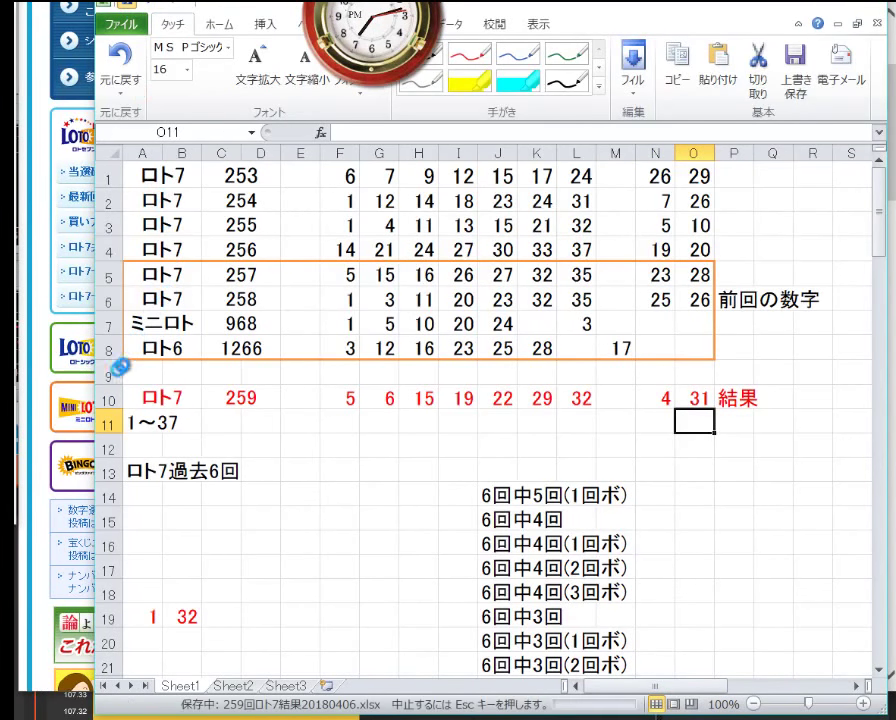
Copy the draw 259 result row 10 and insert it as row 47, below the 連想展開 number grid.
{"action": "left_click", "coordinate": [111, 398]}
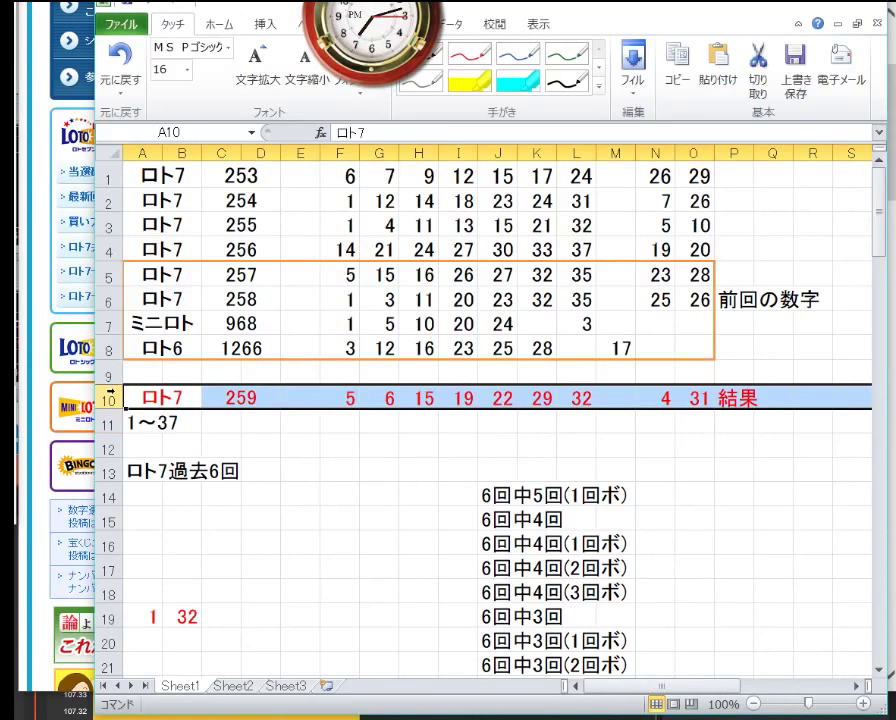
{"action": "right_click", "coordinate": [111, 398]}
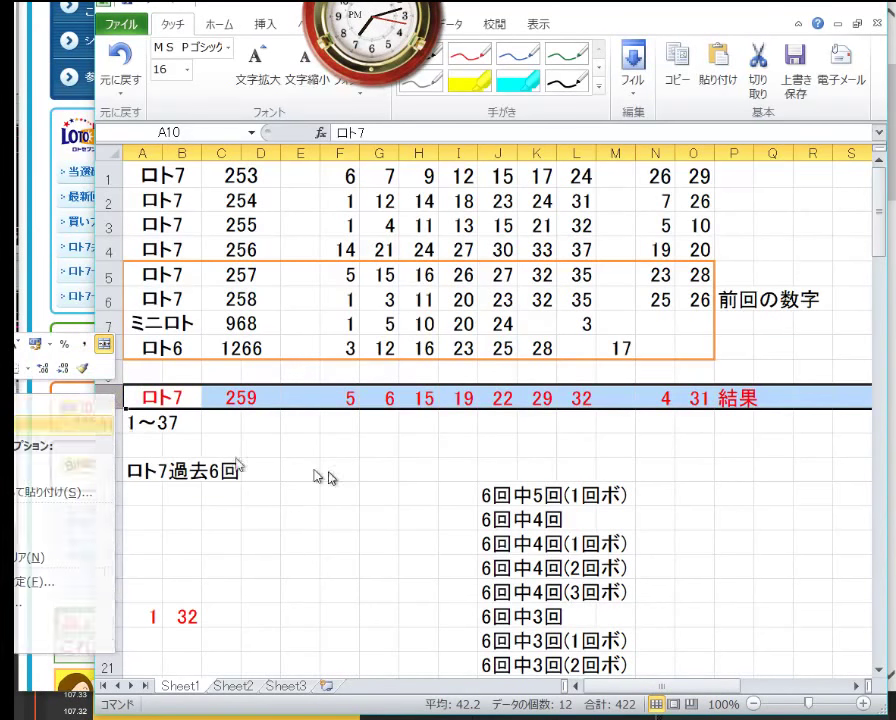
{"action": "key", "text": "c"}
{"action": "scroll", "coordinate": [346, 470], "scroll_direction": "down", "scroll_amount": 8}
{"action": "scroll", "coordinate": [349, 475], "scroll_direction": "down", "scroll_amount": 4}
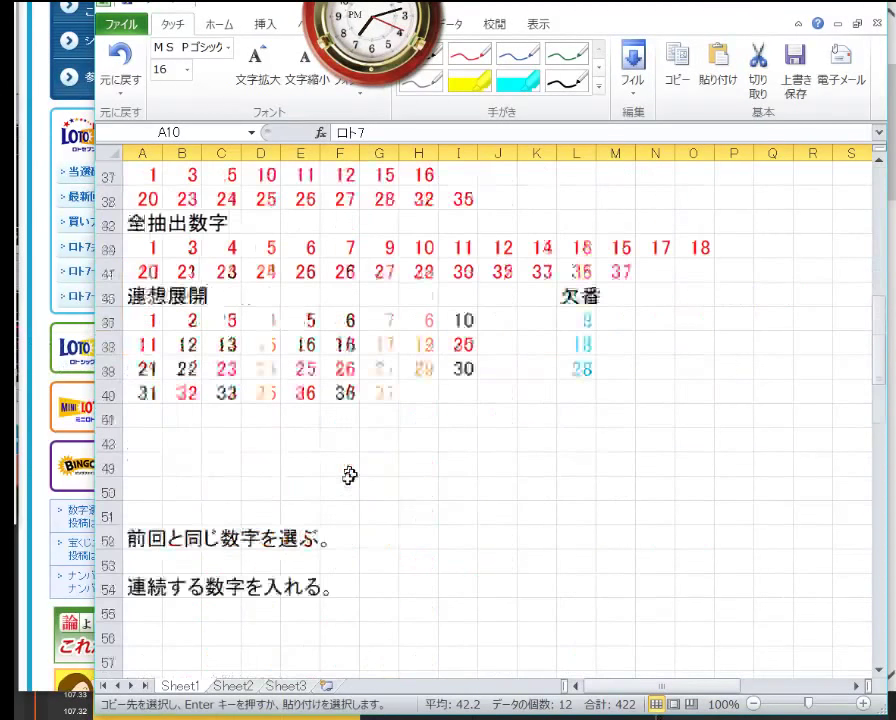
{"action": "scroll", "coordinate": [349, 475], "scroll_direction": "down", "scroll_amount": 1}
{"action": "right_click", "coordinate": [112, 346]}
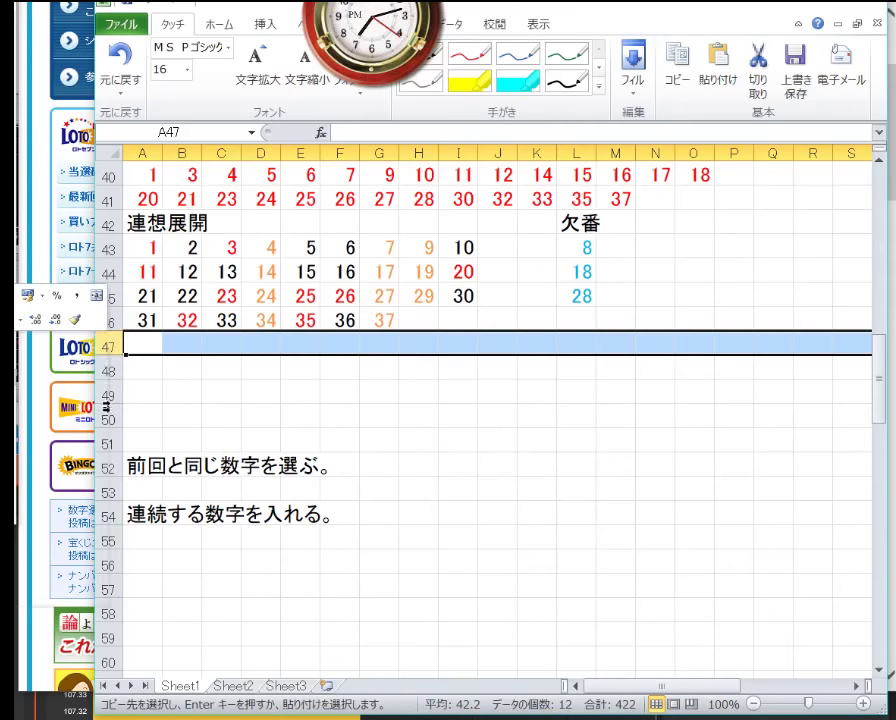
{"action": "left_click", "coordinate": [62, 480]}
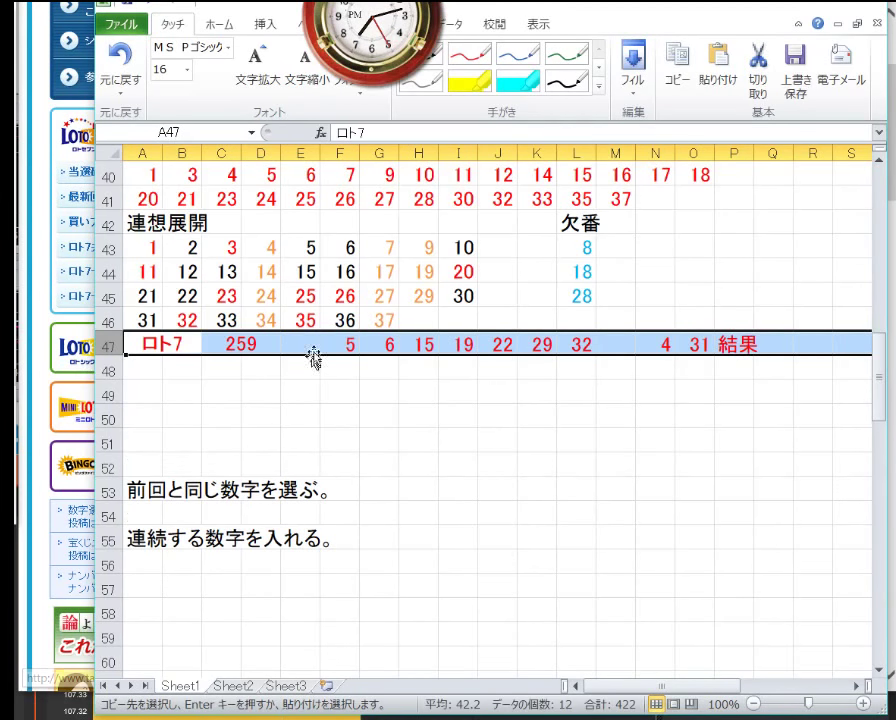
Insert the copied draw 259 result row as row 106, directly below the 参考回 reference draws.
{"action": "right_click", "coordinate": [118, 347]}
{"action": "left_click", "coordinate": [276, 380]}
{"action": "scroll", "coordinate": [311, 465], "scroll_direction": "down", "scroll_amount": 5}
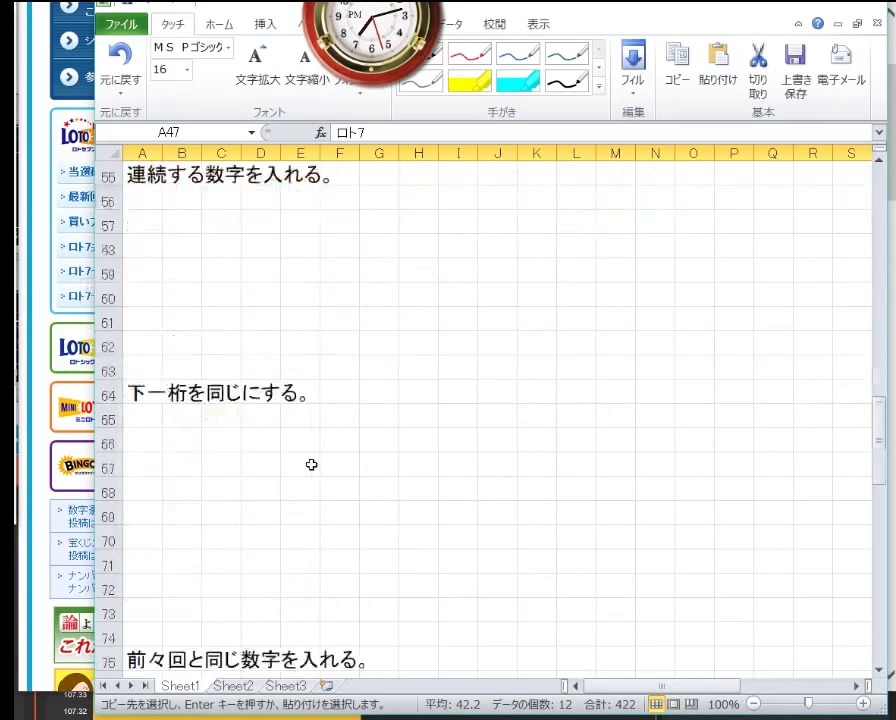
{"action": "scroll", "coordinate": [311, 465], "scroll_direction": "down", "scroll_amount": 17}
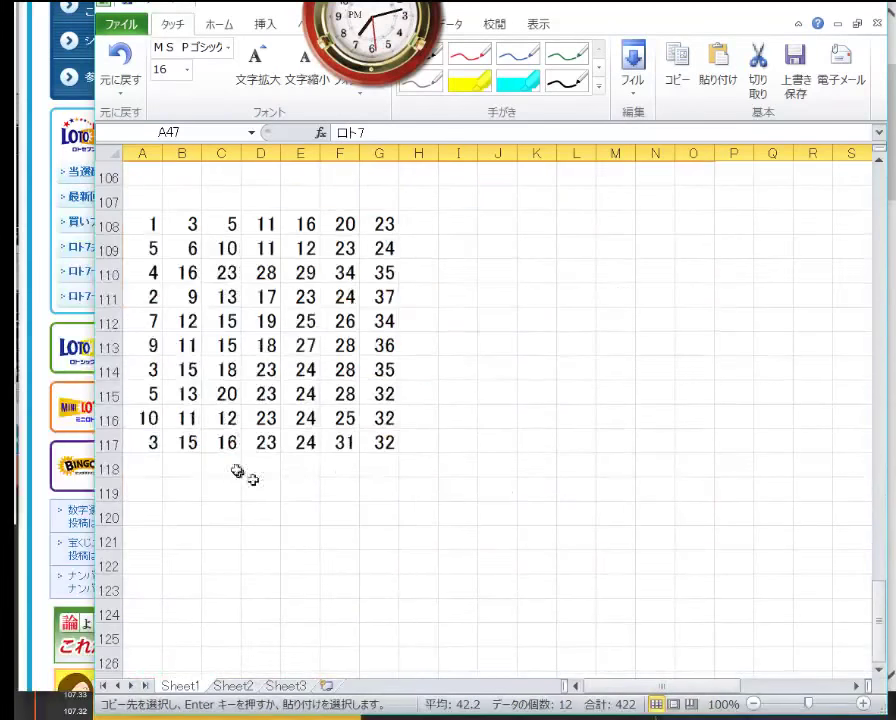
{"action": "scroll", "coordinate": [237, 471], "scroll_direction": "up", "scroll_amount": 3}
{"action": "right_click", "coordinate": [115, 394]}
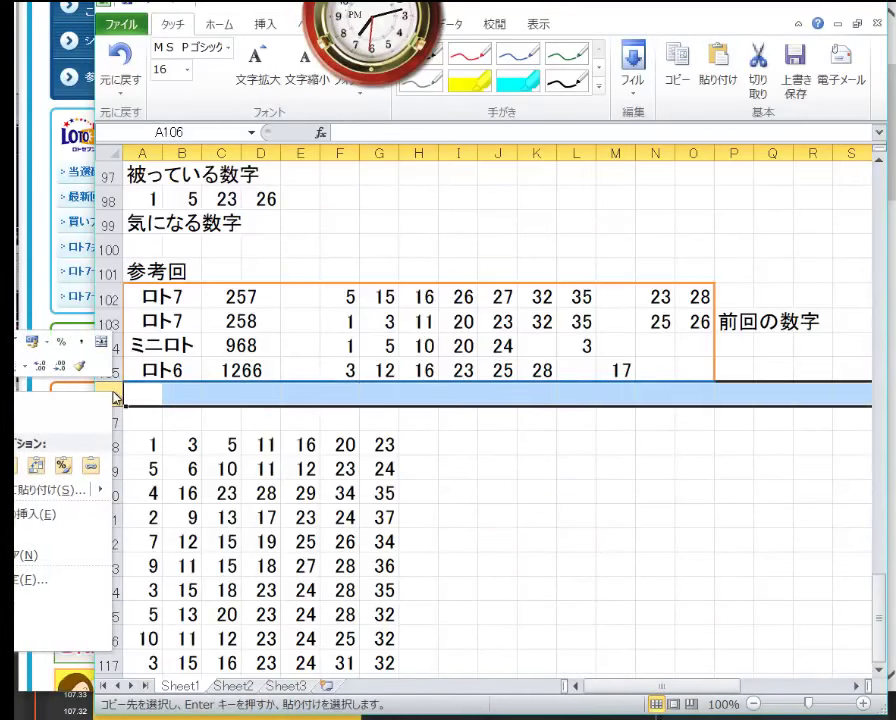
{"action": "left_click", "coordinate": [20, 514]}
{"action": "left_click", "coordinate": [378, 468]}
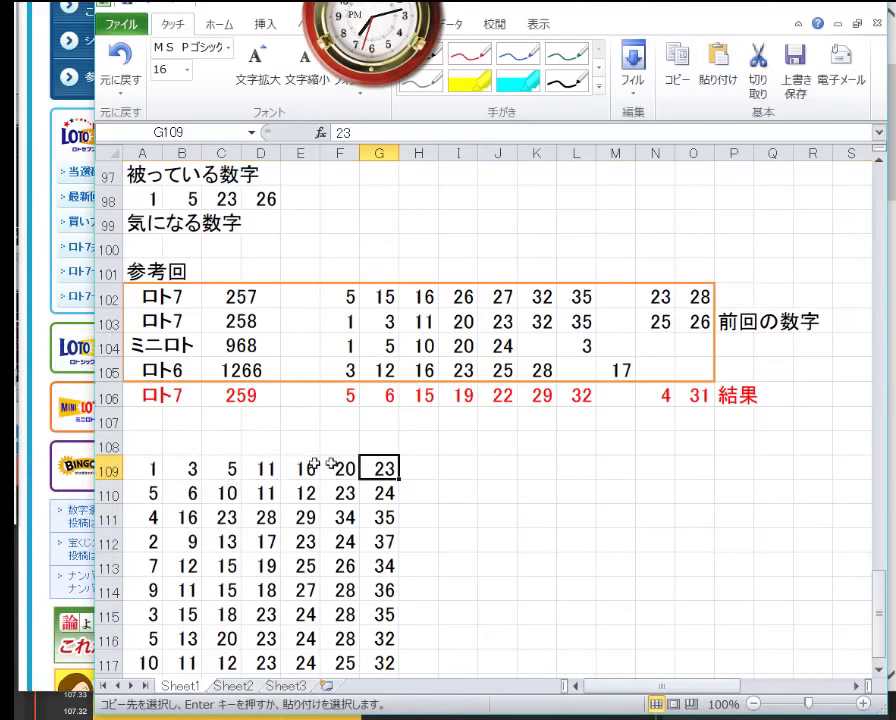
Turn on filtering for the prediction table A108:G118, using the blank row 108 as its header.
{"action": "left_click_drag", "start_coordinate": [145, 447], "coordinate": [374, 636]}
{"action": "left_click_drag", "start_coordinate": [395, 58], "coordinate": [353, 56]}
{"action": "left_click", "coordinate": [150, 397]}
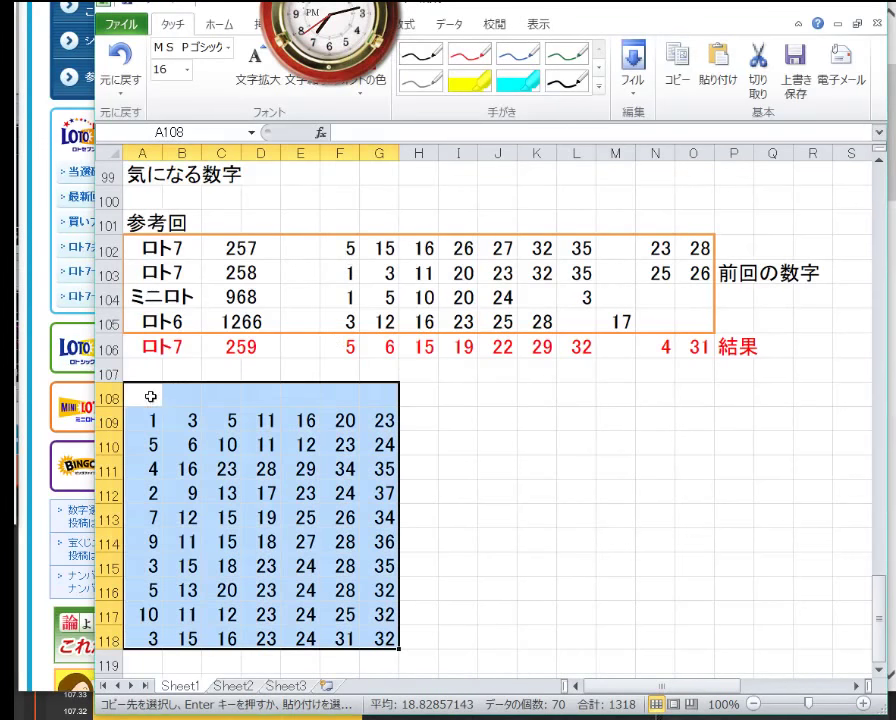
{"action": "left_click", "coordinate": [449, 24]}
{"action": "left_click_drag", "start_coordinate": [378, 14], "coordinate": [575, 14]}
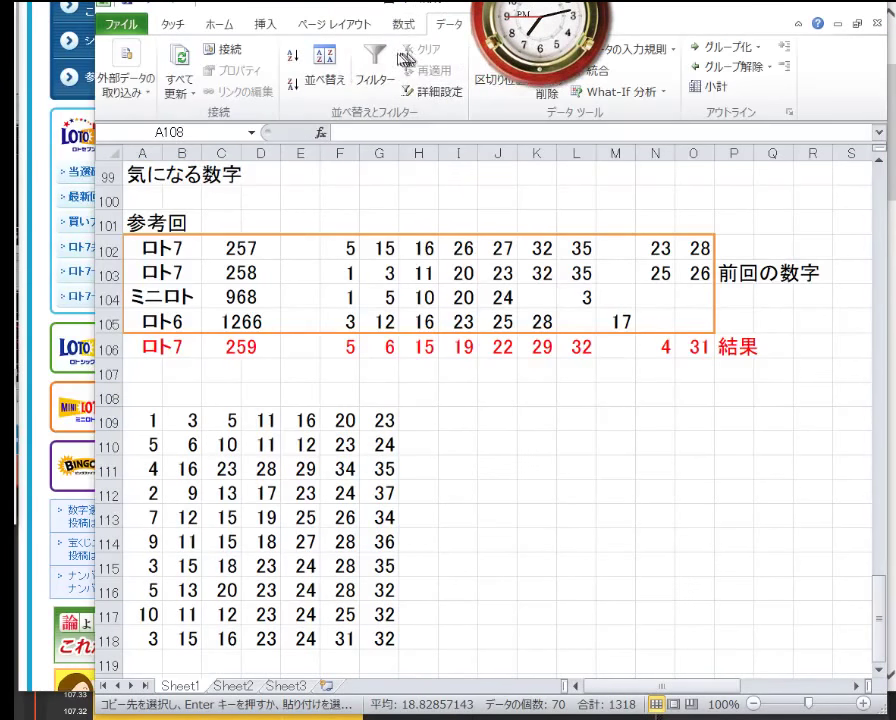
{"action": "left_click", "coordinate": [372, 632], "text": "shift"}
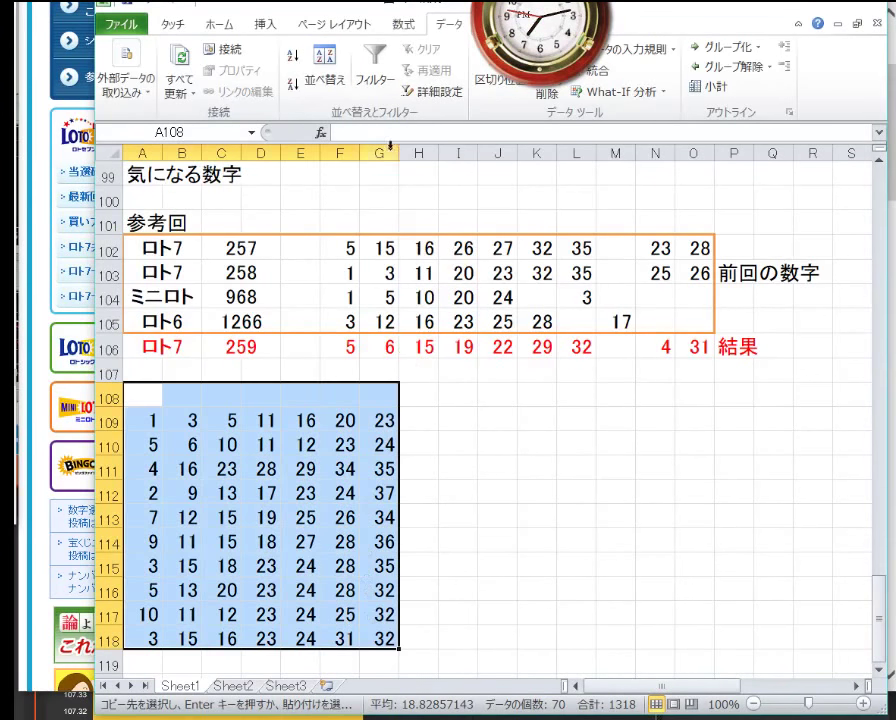
{"action": "left_click", "coordinate": [375, 70]}
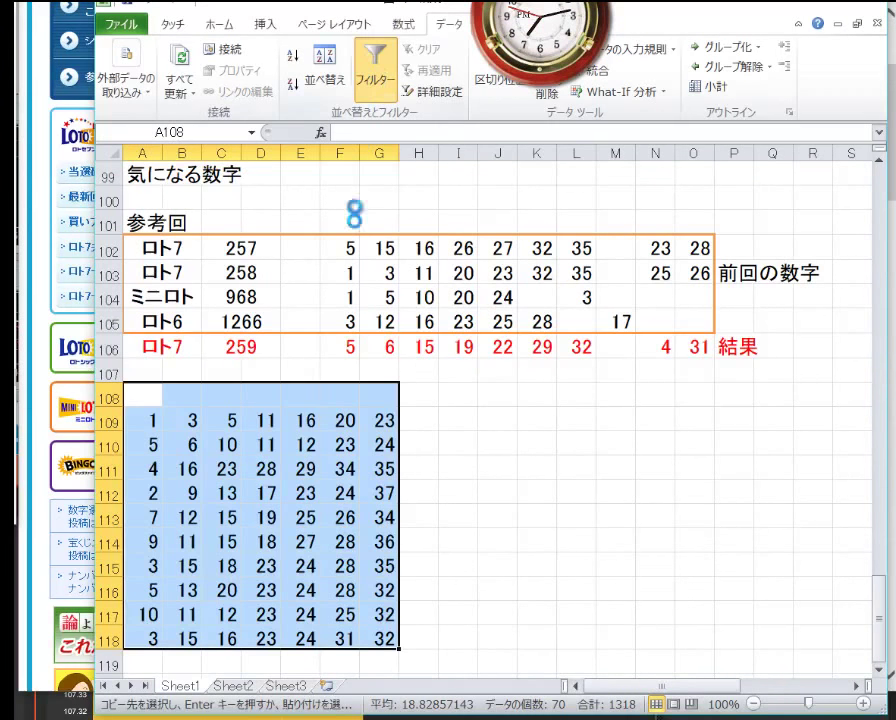
{"action": "left_click", "coordinate": [260, 448]}
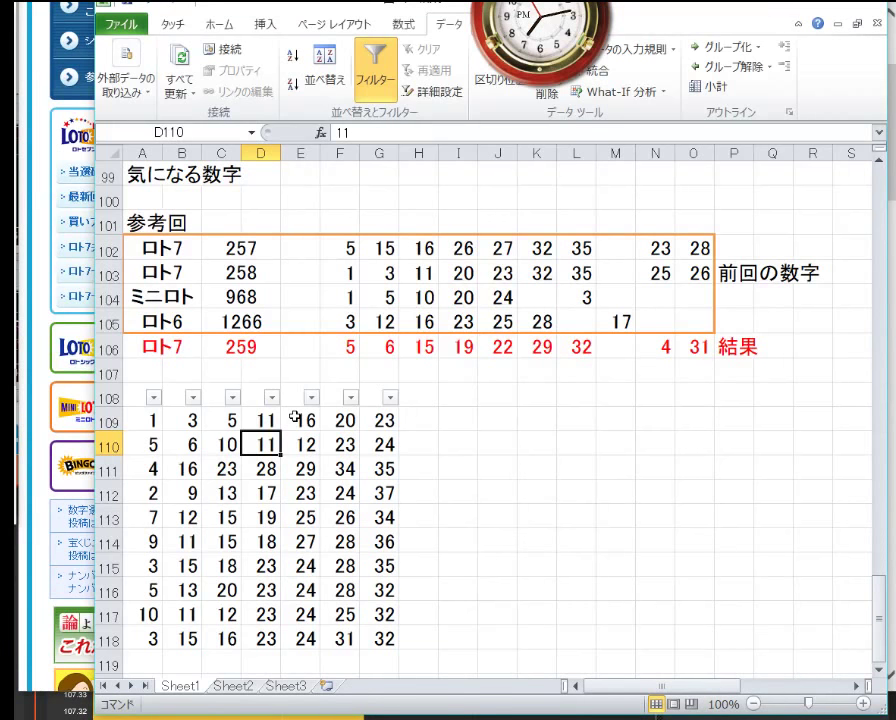
Fill the cells containing 5 in column A of the prediction table yellow by temporarily filtering on that number.
{"action": "left_click", "coordinate": [154, 398]}
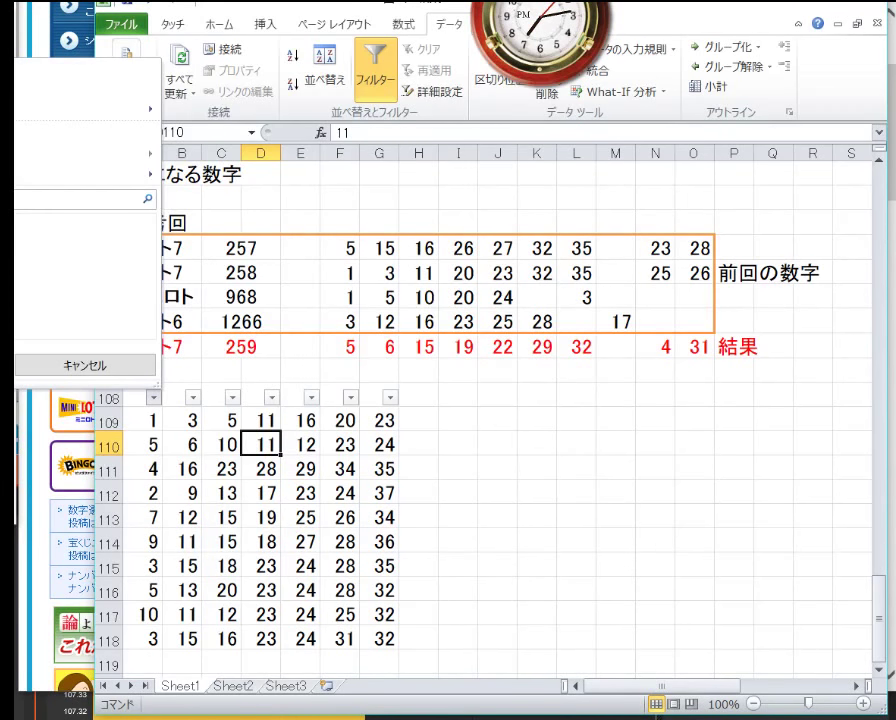
{"action": "key", "text": "Return"}
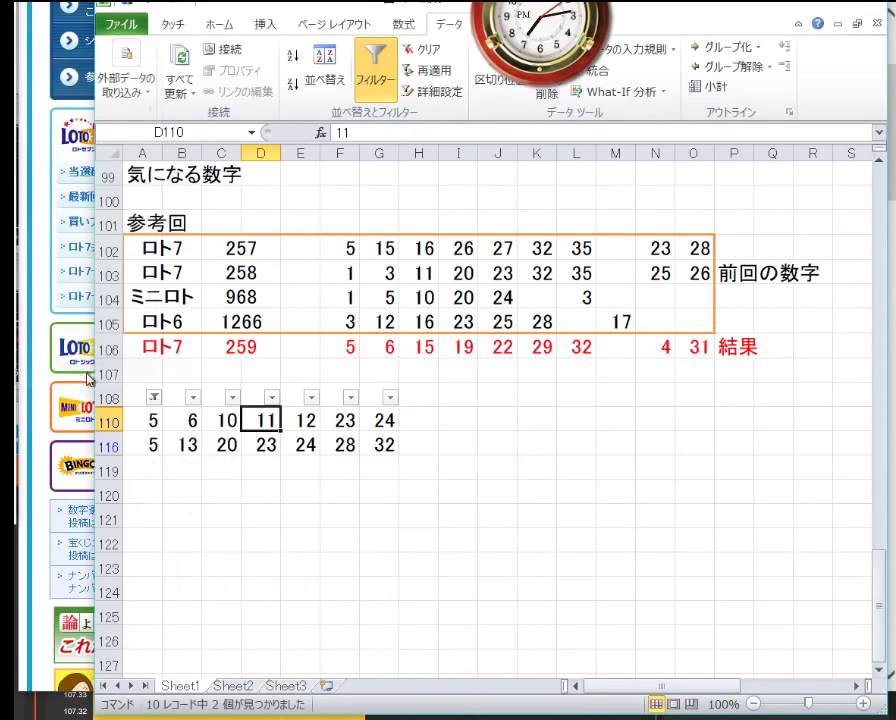
{"action": "left_click", "coordinate": [148, 419]}
{"action": "left_click_drag", "start_coordinate": [148, 419], "coordinate": [148, 442]}
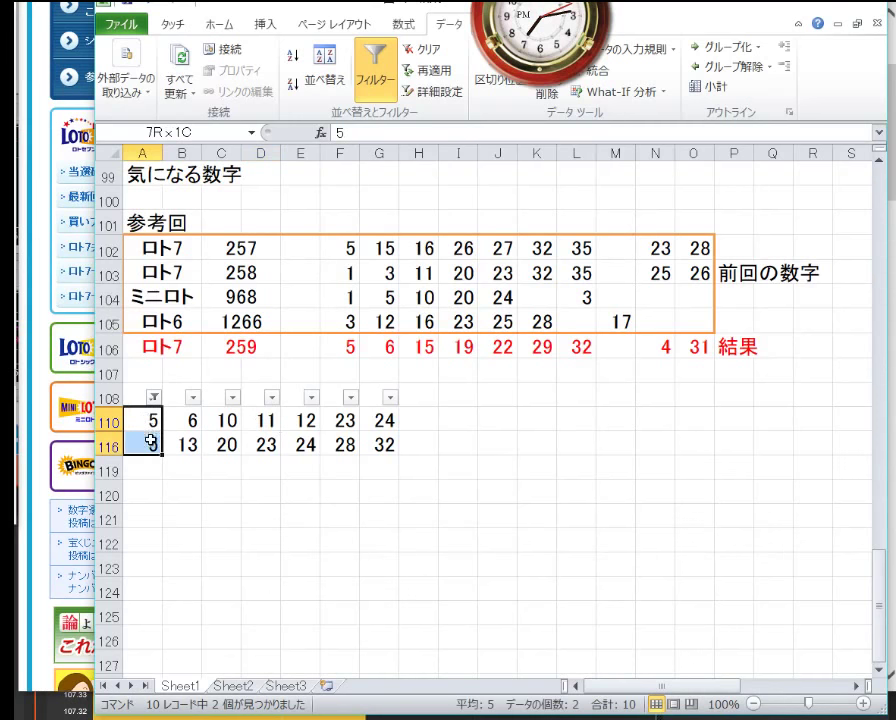
{"action": "left_click", "coordinate": [210, 27]}
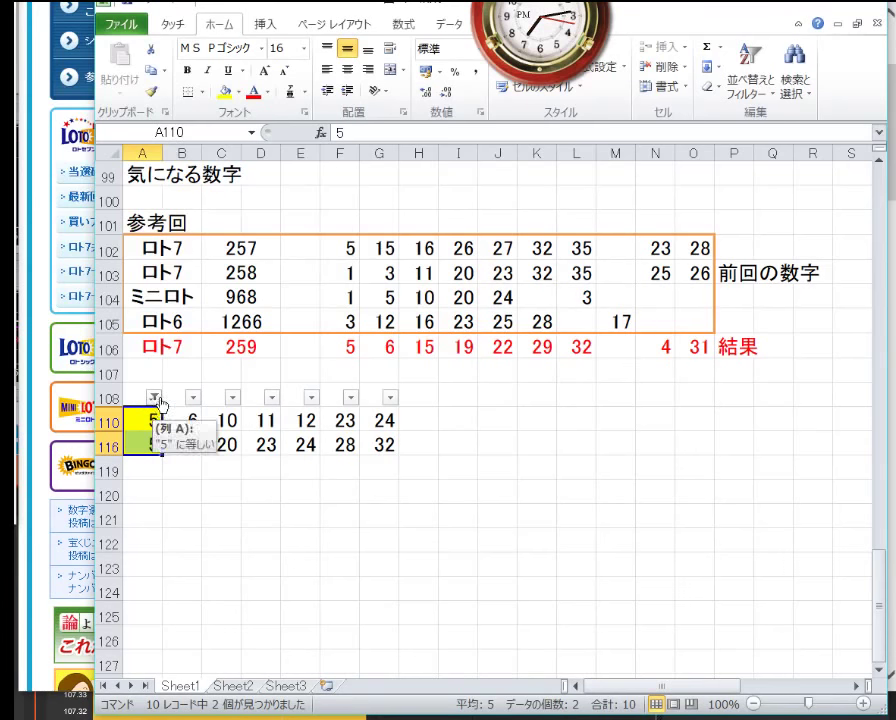
{"action": "left_click", "coordinate": [153, 398]}
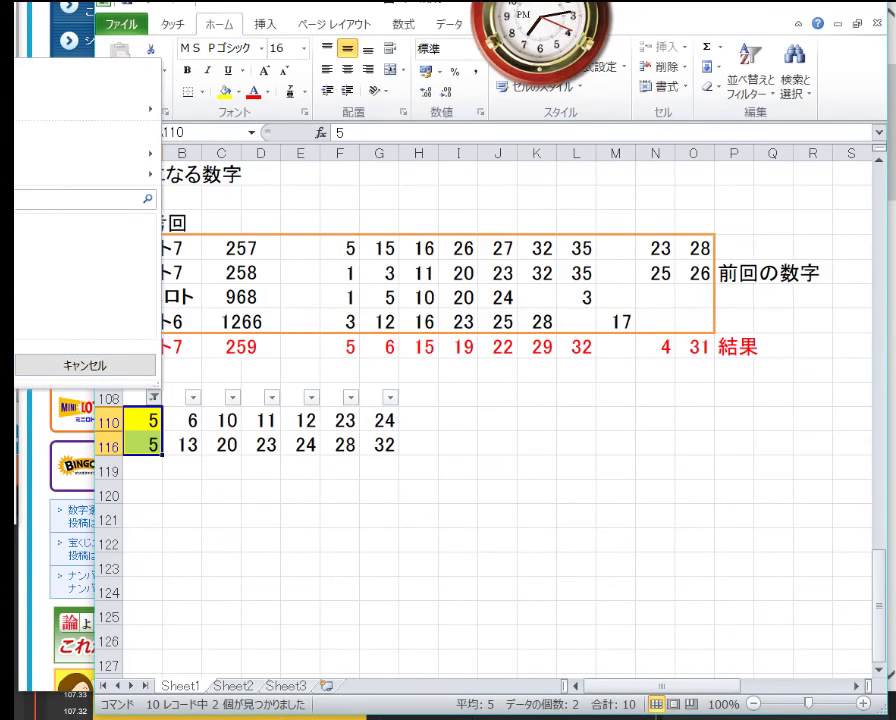
{"action": "left_click", "coordinate": [80, 131]}
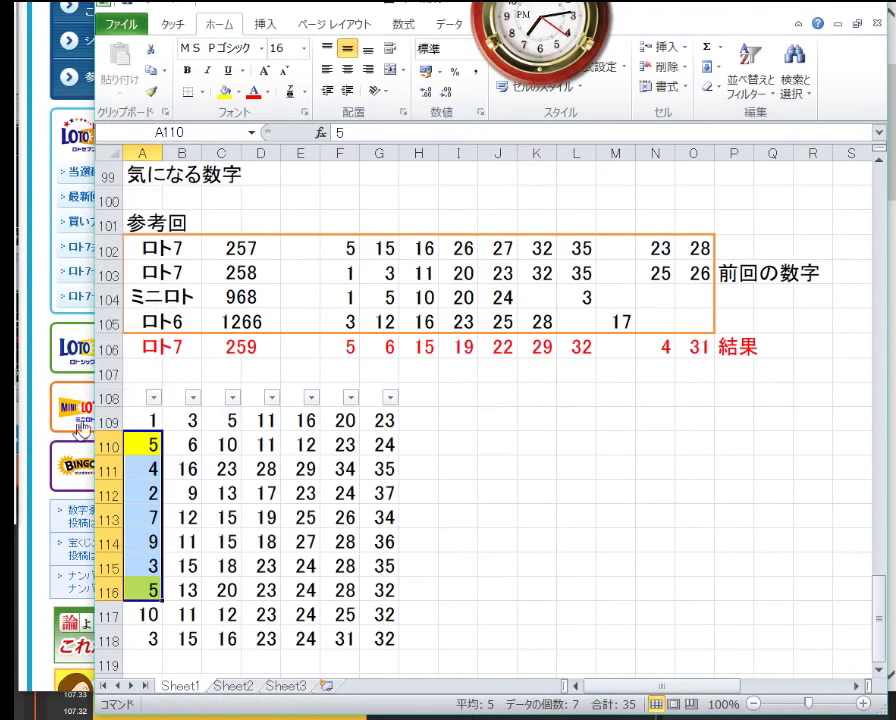
Fill the cells containing 6 and 15 in column B of the prediction table yellow by temporarily filtering on those numbers.
{"action": "left_click", "coordinate": [192, 397]}
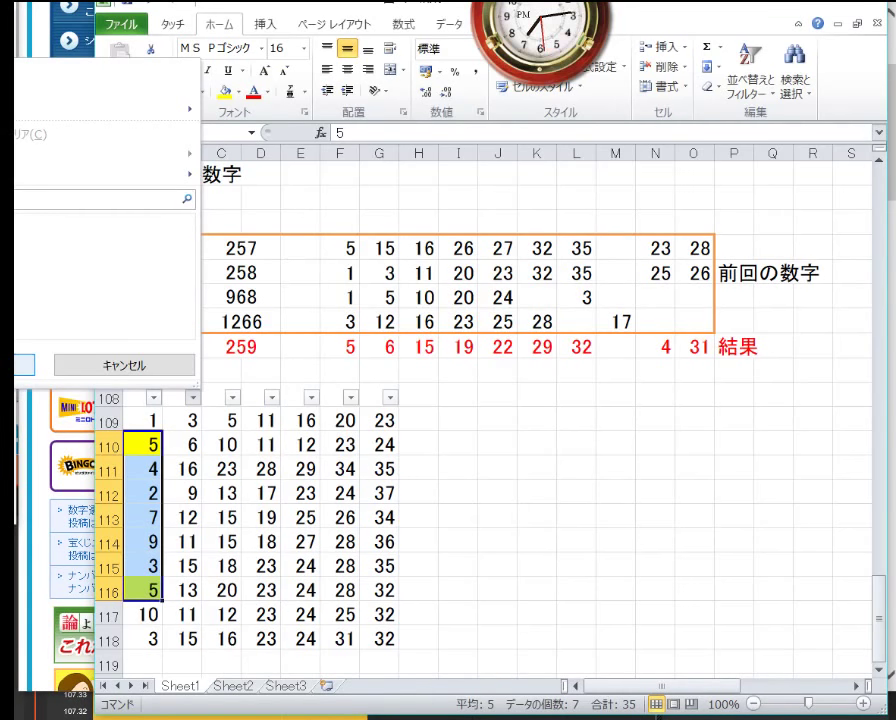
{"action": "left_click", "coordinate": [22, 365]}
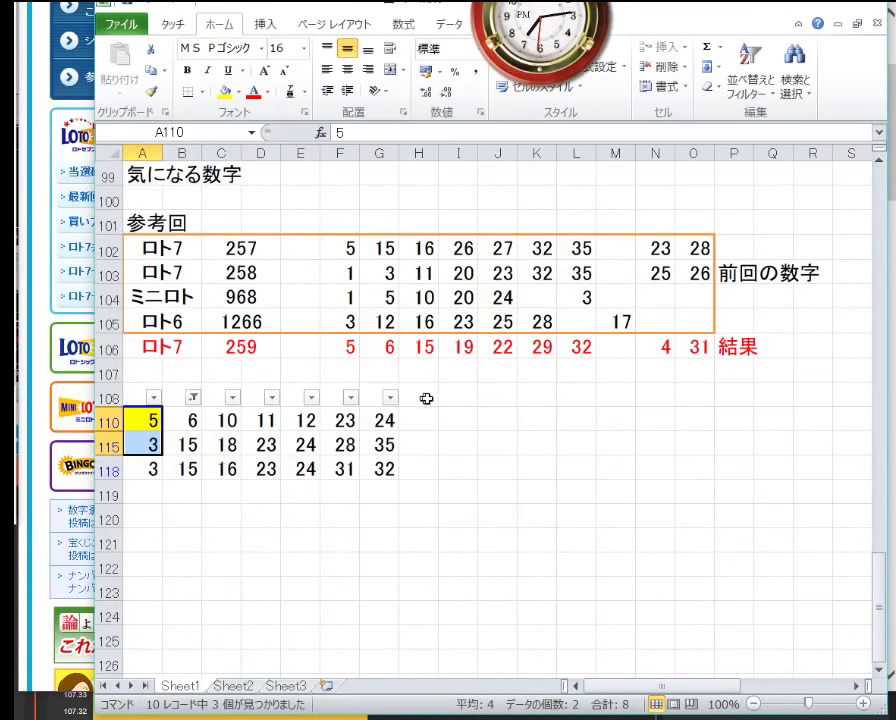
{"action": "left_click_drag", "start_coordinate": [192, 421], "coordinate": [188, 470]}
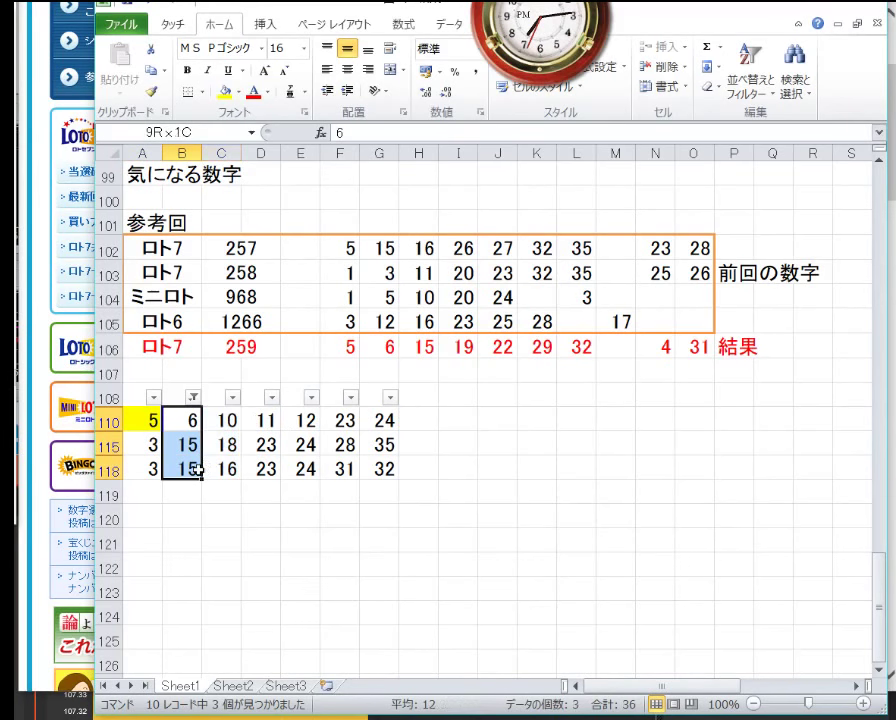
{"action": "left_click", "coordinate": [226, 92]}
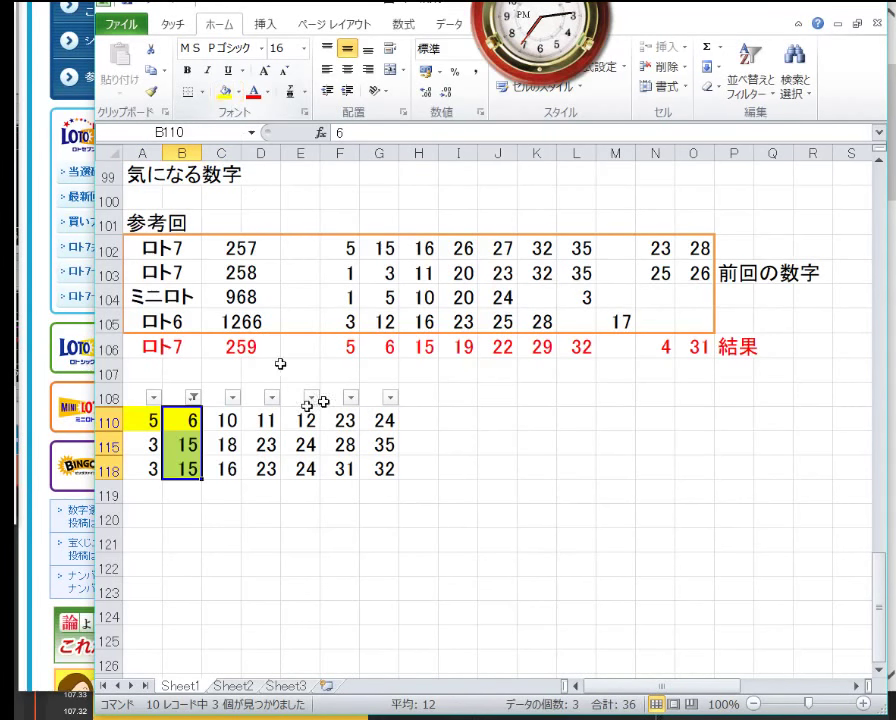
{"action": "left_click", "coordinate": [196, 399]}
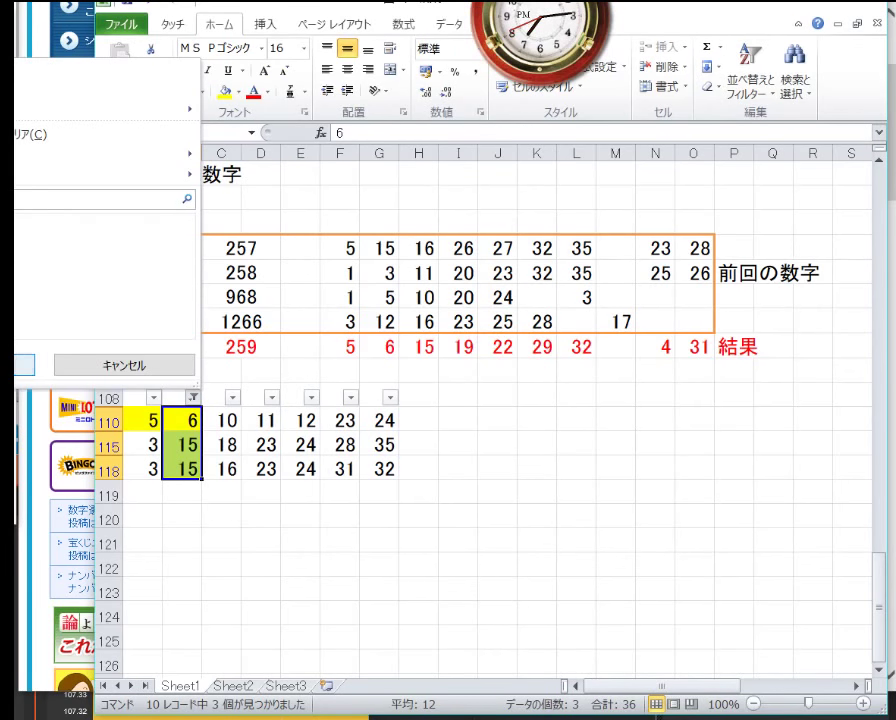
{"action": "left_click", "coordinate": [17, 366]}
Fill the cells containing 5 and 15 in column C of the prediction table yellow by temporarily filtering on those numbers.
{"action": "left_click", "coordinate": [232, 398]}
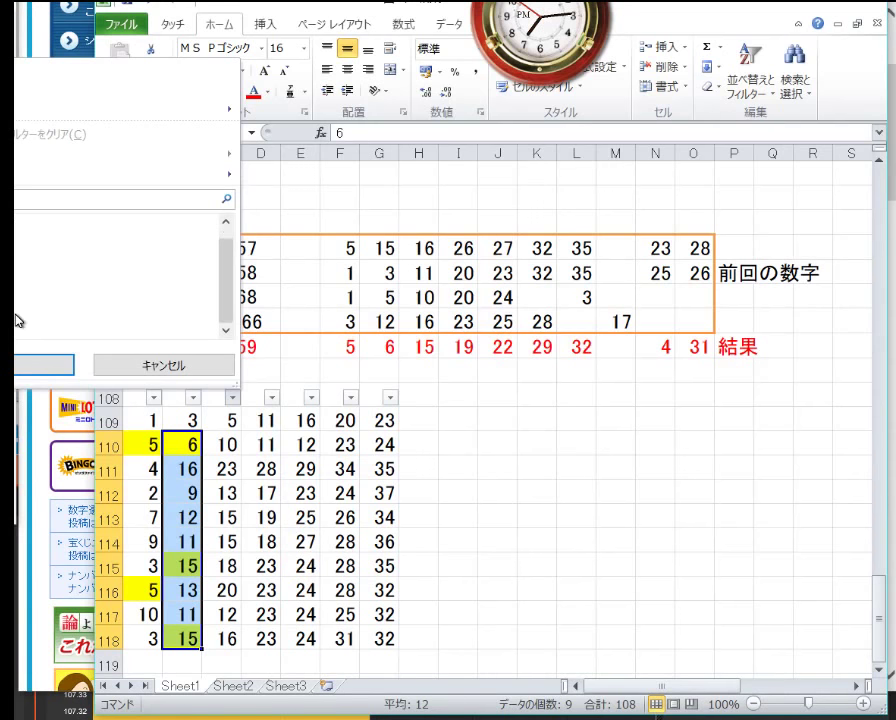
{"action": "scroll", "coordinate": [17, 320], "scroll_direction": "down", "scroll_amount": 1}
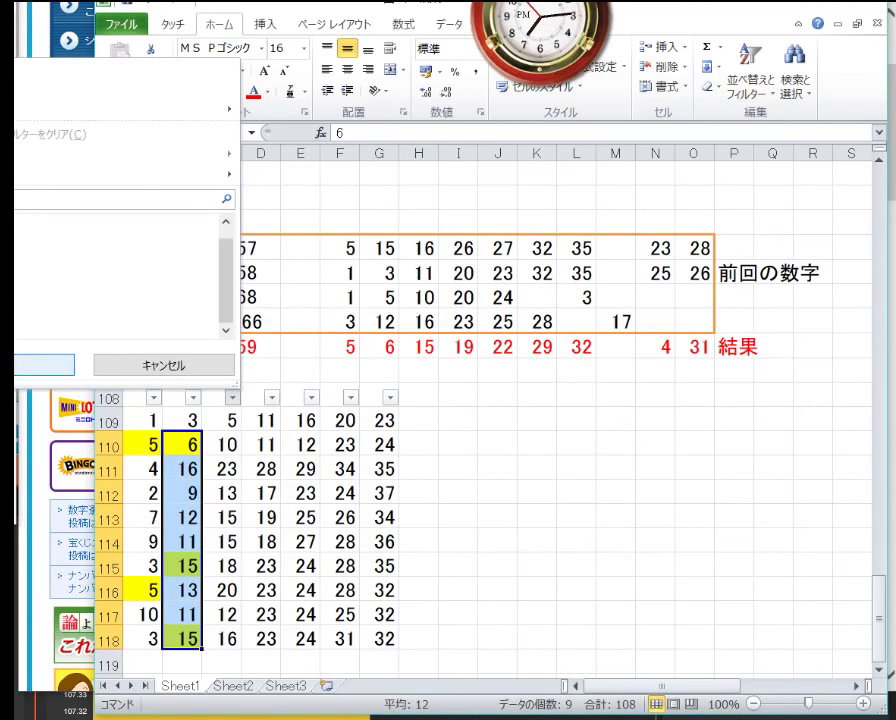
{"action": "left_click", "coordinate": [44, 365]}
{"action": "left_click_drag", "start_coordinate": [222, 421], "coordinate": [222, 467]}
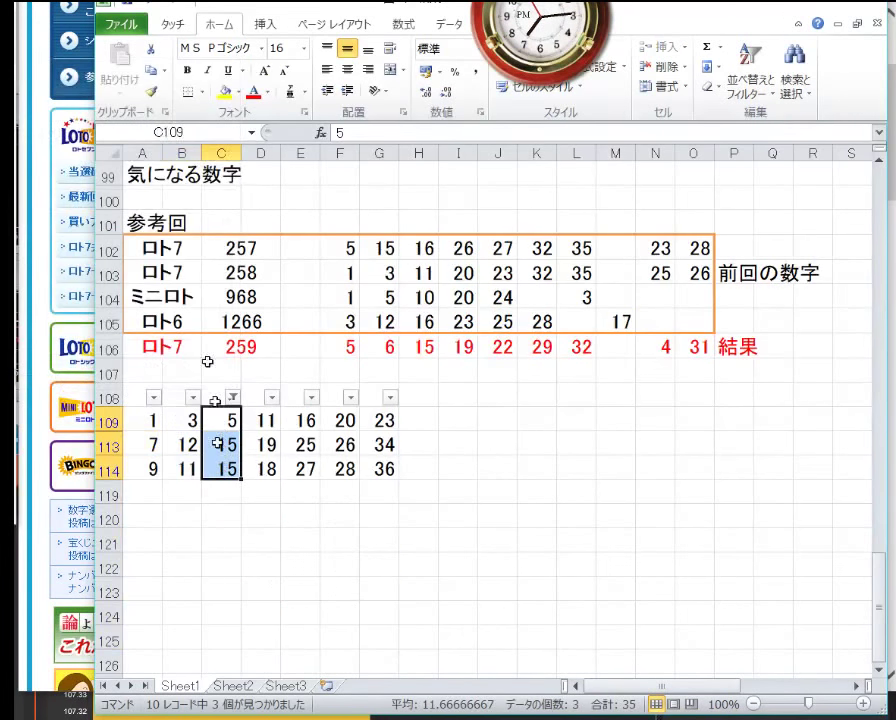
{"action": "left_click", "coordinate": [226, 92]}
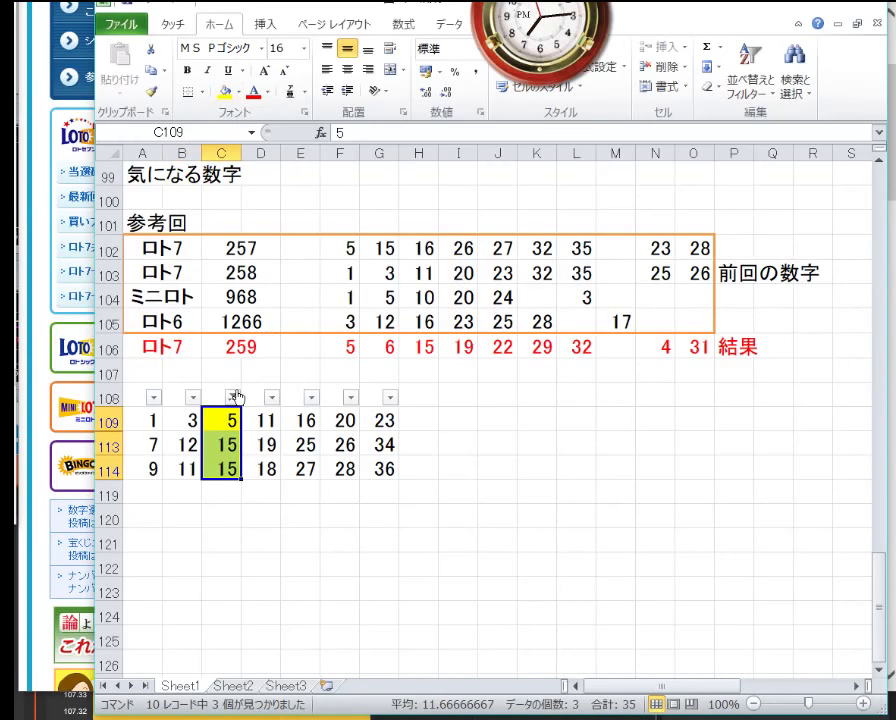
{"action": "left_click", "coordinate": [232, 397]}
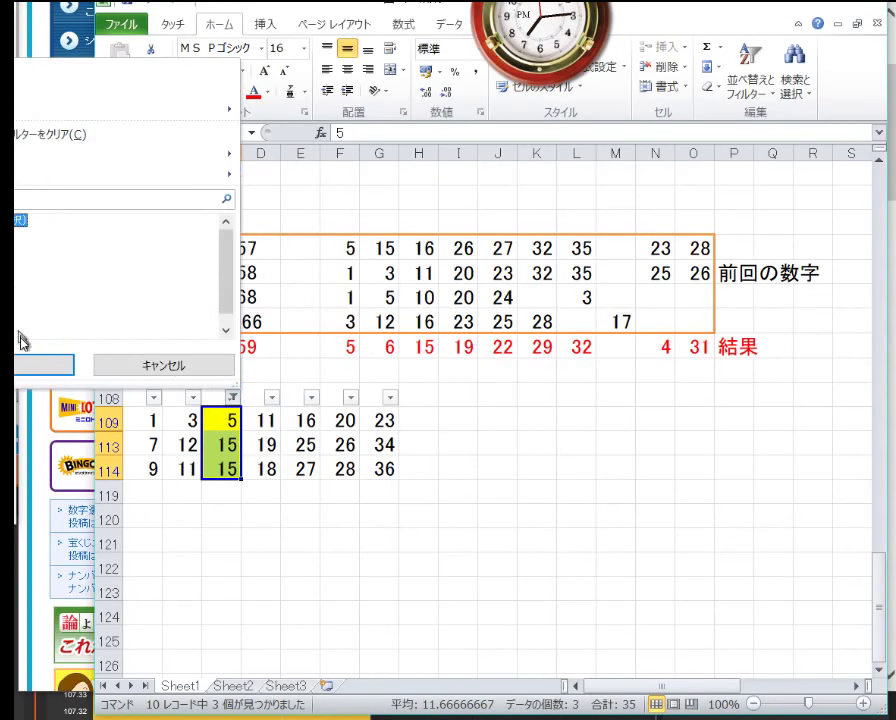
{"action": "left_click", "coordinate": [40, 365]}
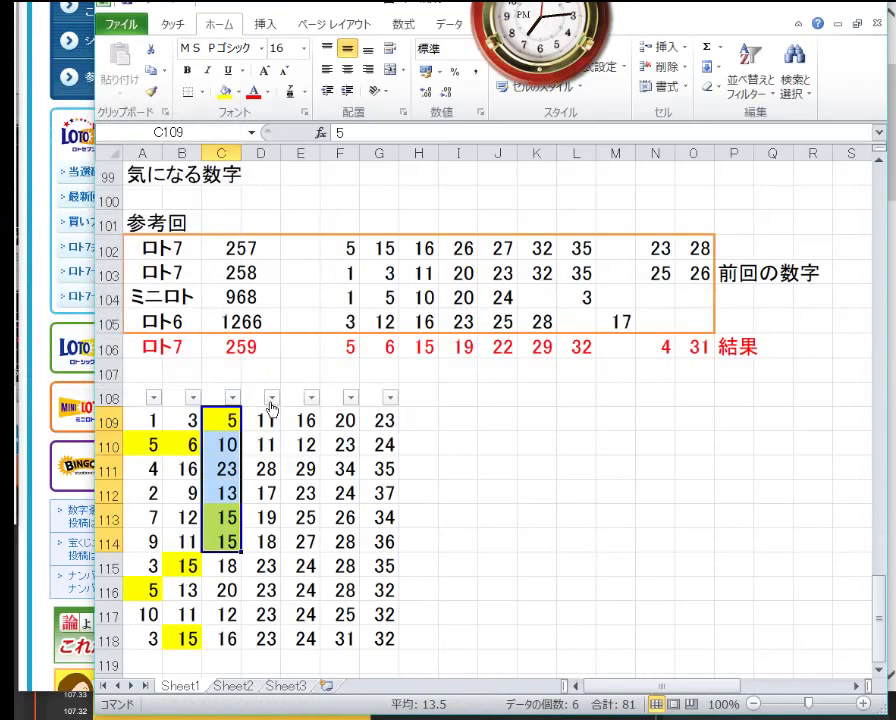
Fill the cell containing 19 in column D of the prediction table yellow by temporarily filtering on that number.
{"action": "left_click", "coordinate": [271, 397]}
{"action": "left_click", "coordinate": [15, 222]}
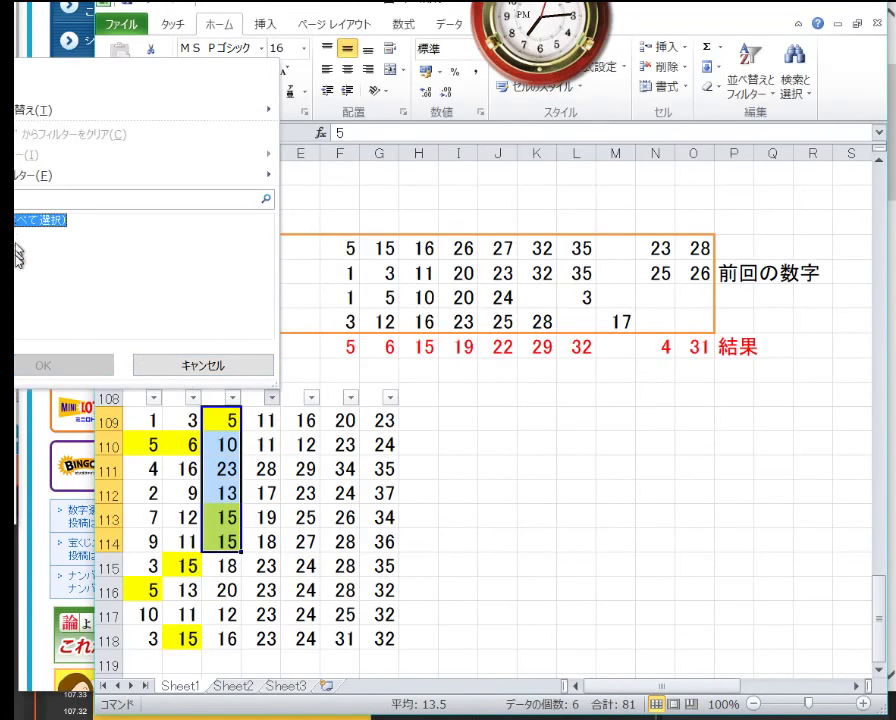
{"action": "left_click", "coordinate": [15, 270]}
{"action": "left_click", "coordinate": [42, 364]}
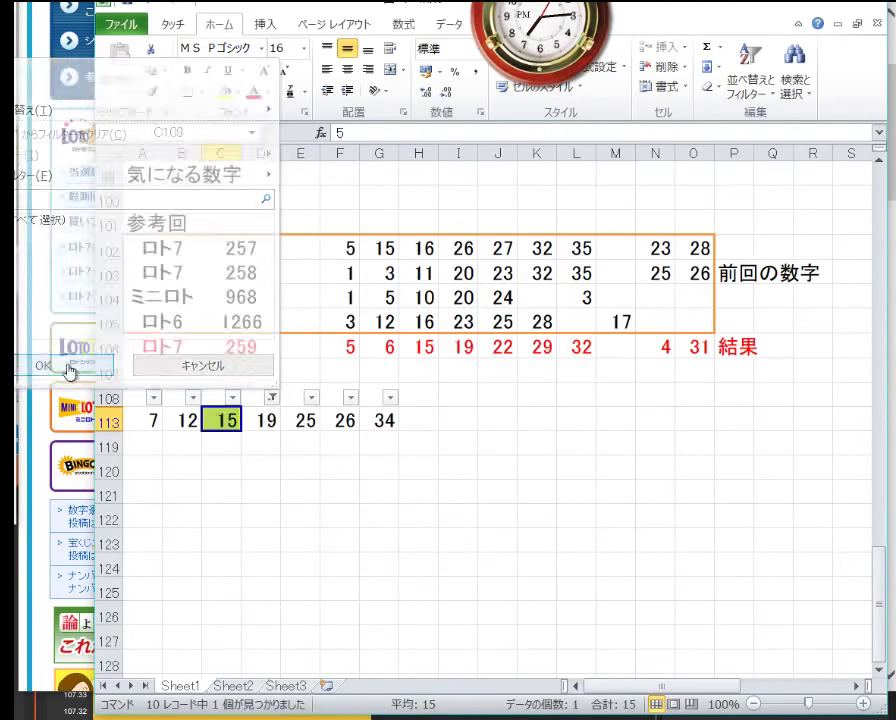
{"action": "left_click", "coordinate": [270, 422]}
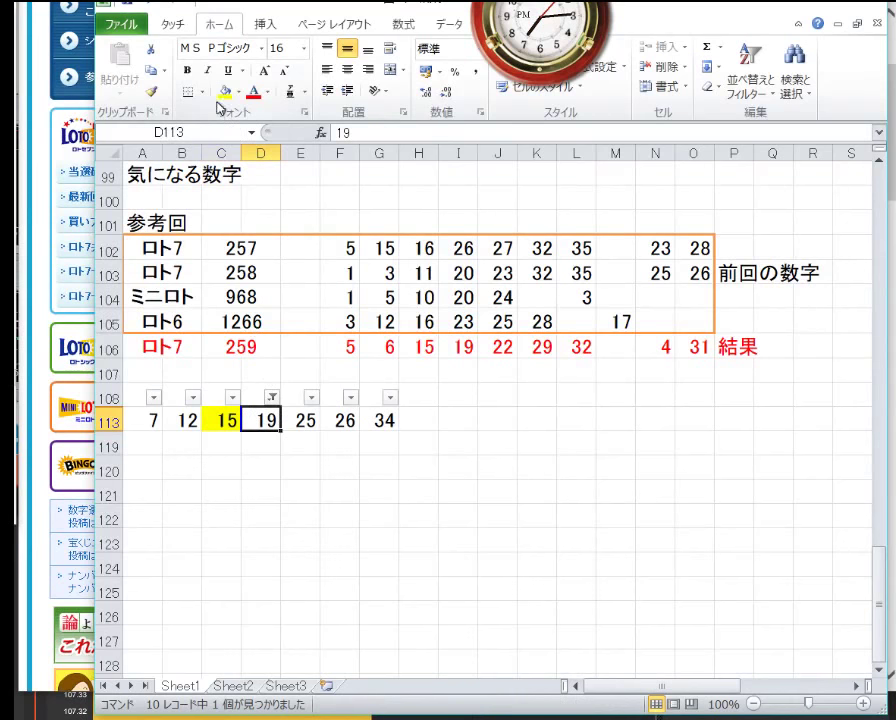
{"action": "left_click", "coordinate": [272, 398]}
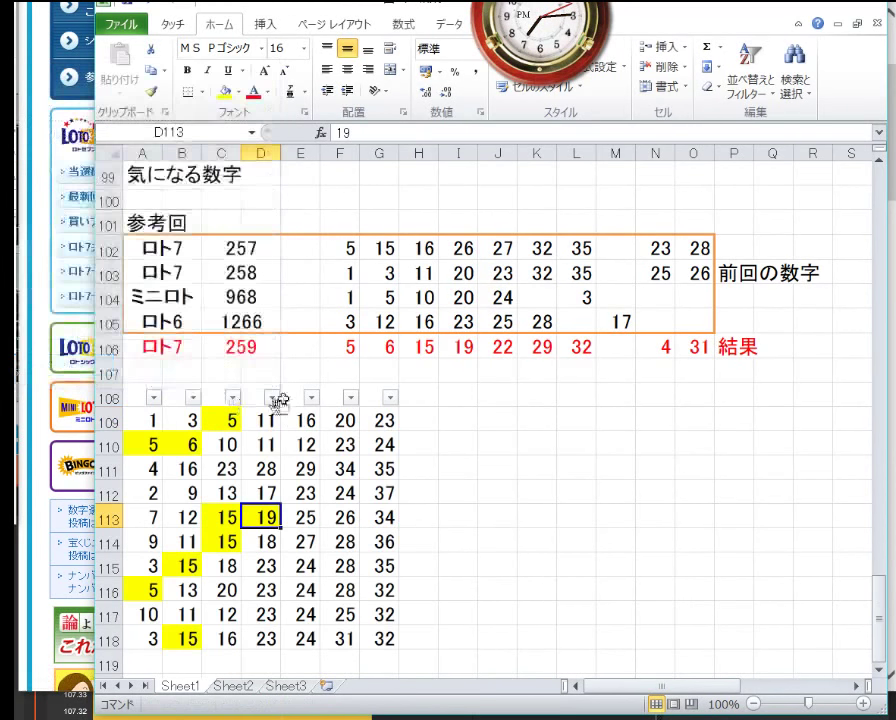
Fill the cell containing 29 in column E of the prediction table yellow by temporarily filtering on that number.
{"action": "left_click", "coordinate": [314, 398]}
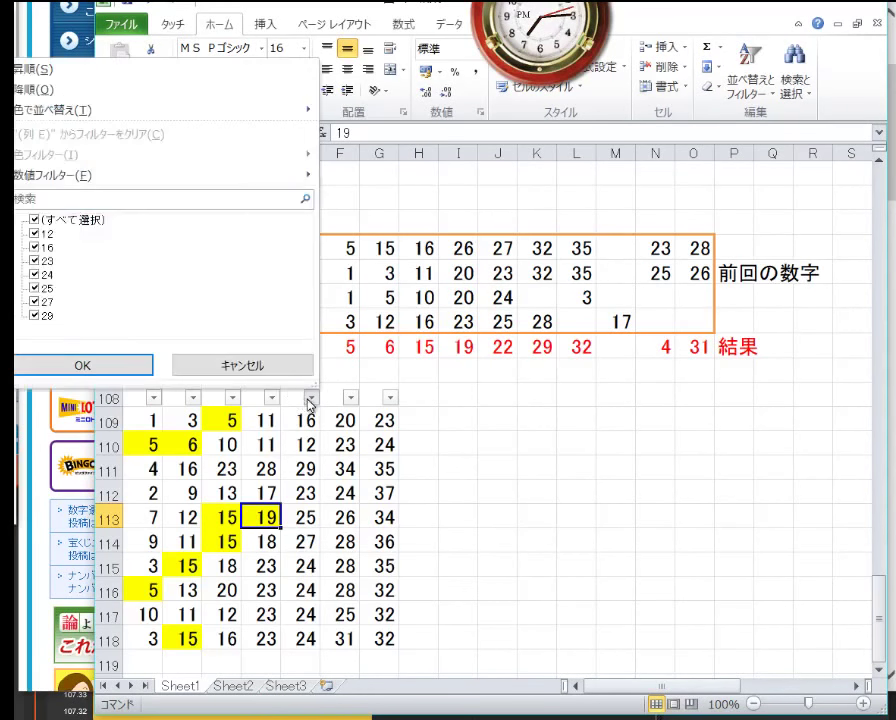
{"action": "left_click", "coordinate": [34, 219]}
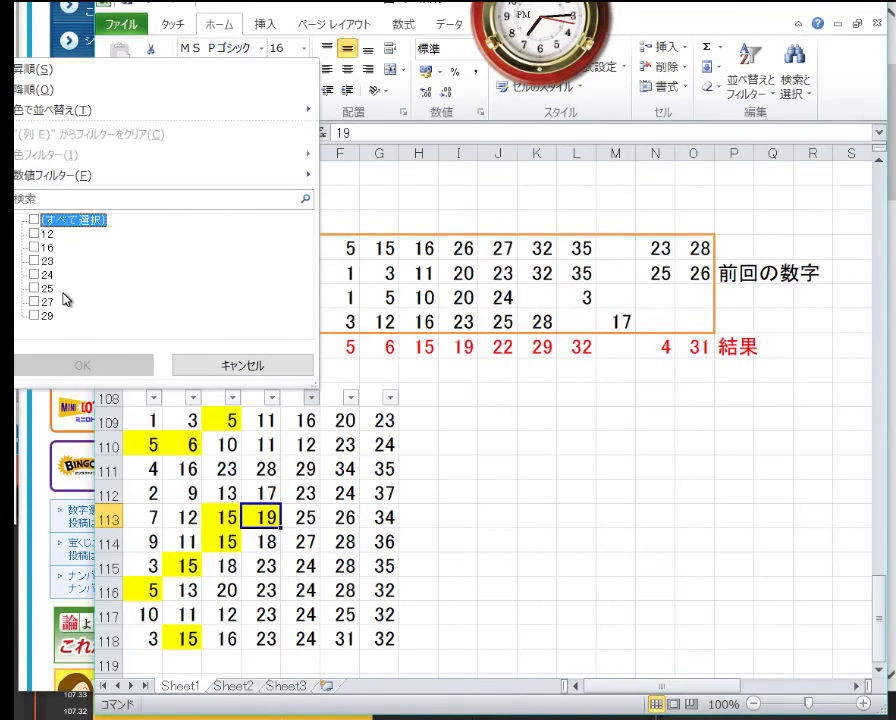
{"action": "left_click", "coordinate": [36, 315]}
{"action": "left_click", "coordinate": [84, 366]}
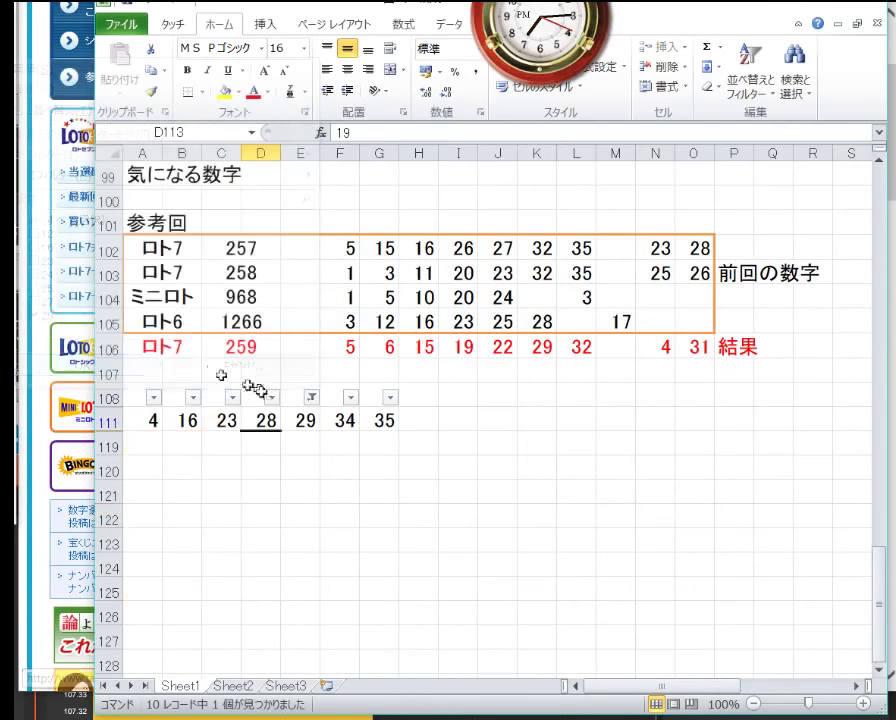
{"action": "left_click", "coordinate": [300, 420]}
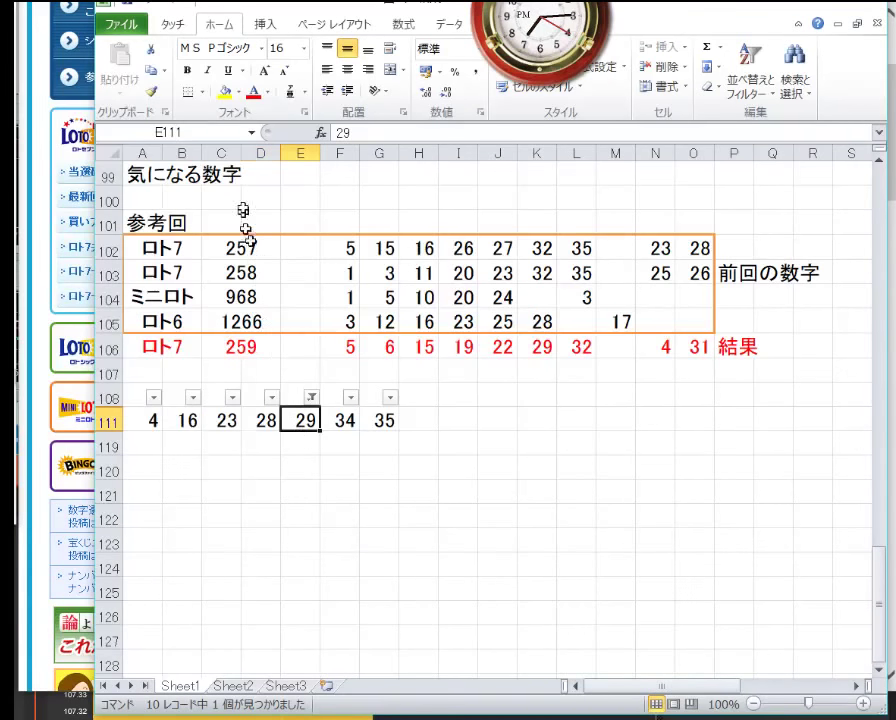
{"action": "left_click", "coordinate": [230, 92]}
{"action": "left_click", "coordinate": [311, 398]}
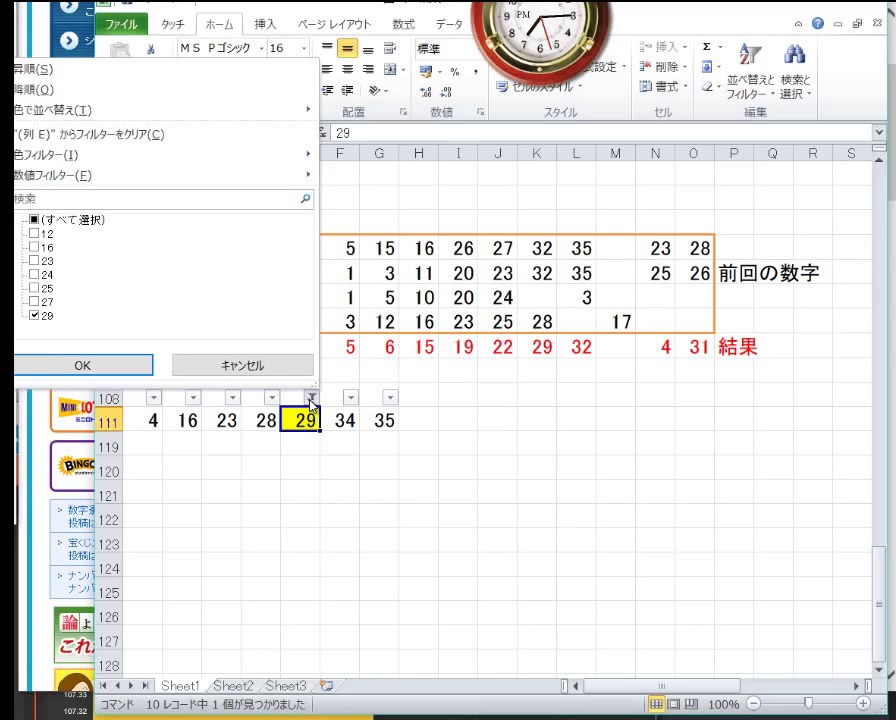
{"action": "left_click", "coordinate": [70, 219]}
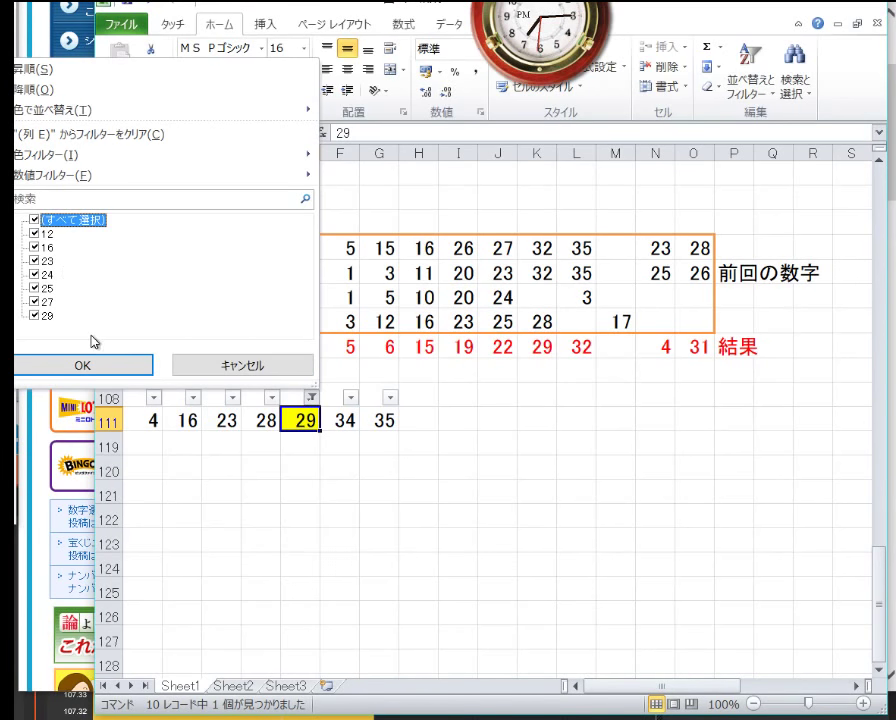
{"action": "left_click", "coordinate": [120, 362]}
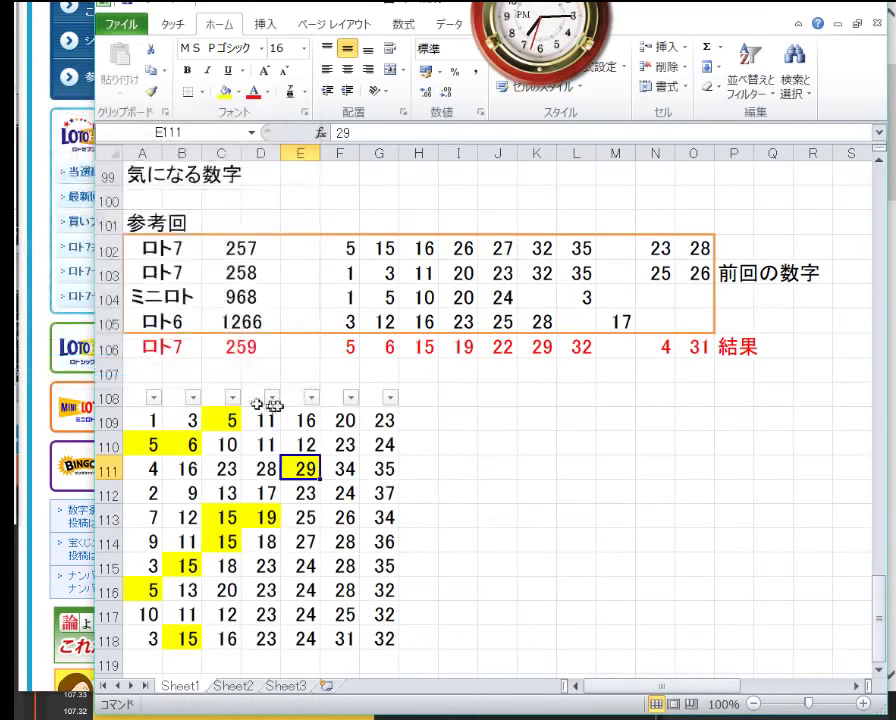
Fill the cell containing the bonus number 31 in column F with the lightest theme orange by temporarily filtering on that number.
{"action": "left_click", "coordinate": [346, 398]}
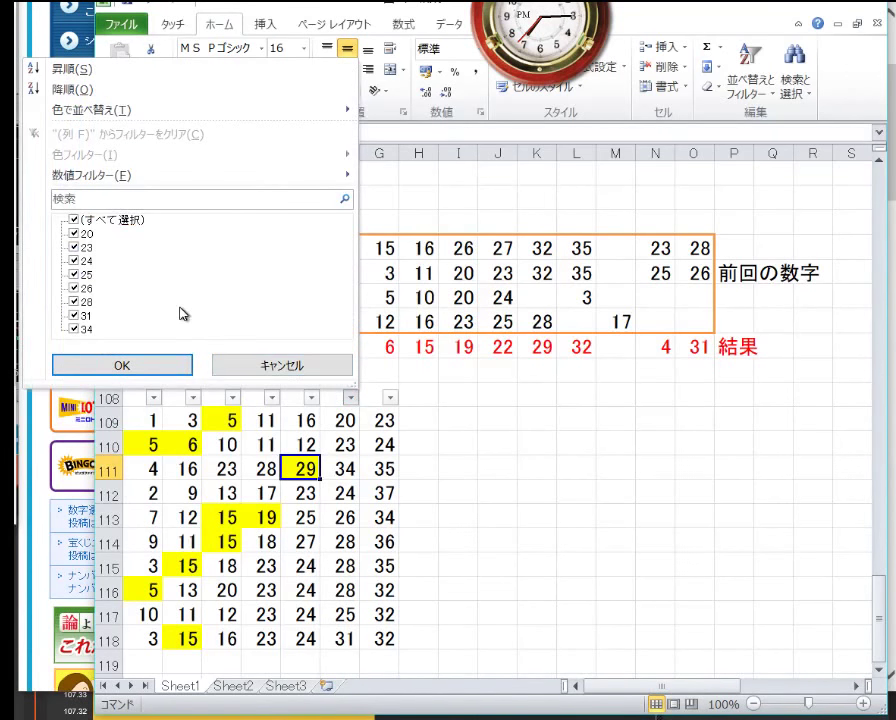
{"action": "left_click", "coordinate": [84, 220]}
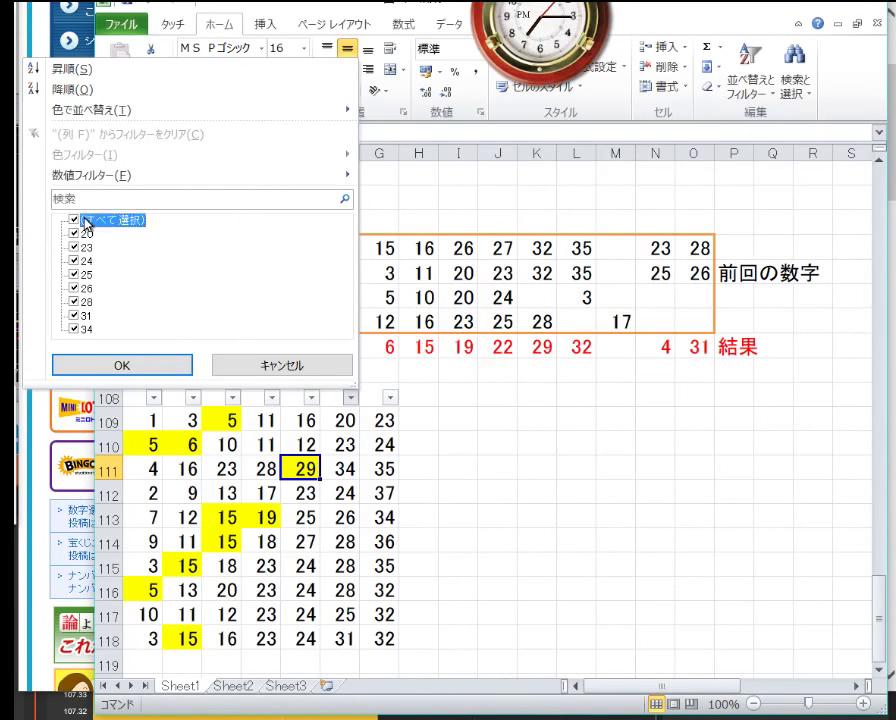
{"action": "left_click", "coordinate": [73, 315]}
{"action": "left_click", "coordinate": [122, 366]}
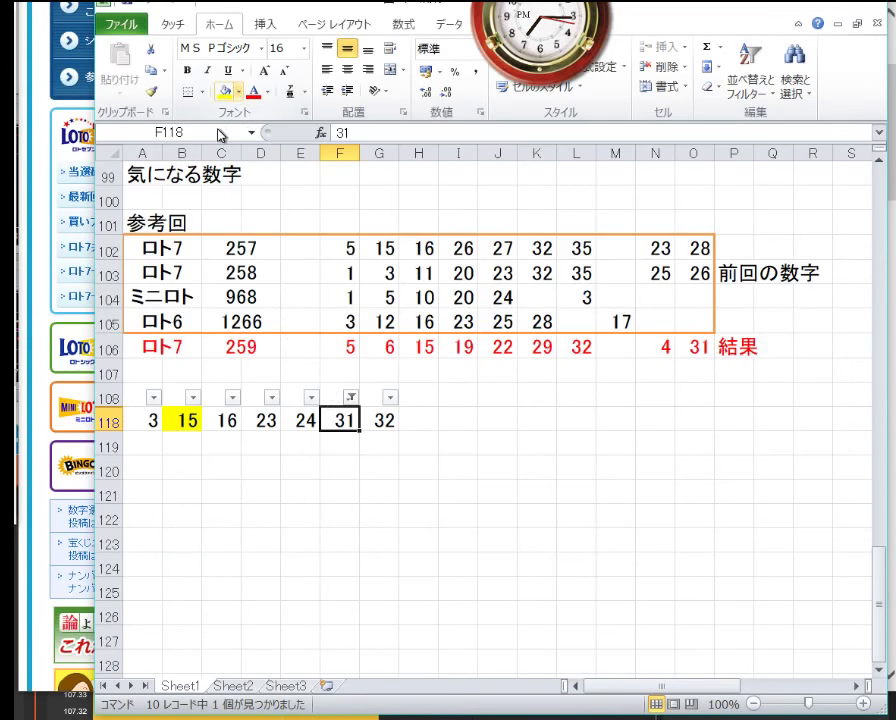
{"action": "left_click", "coordinate": [237, 92]}
{"action": "left_click", "coordinate": [237, 92]}
{"action": "left_click", "coordinate": [237, 92]}
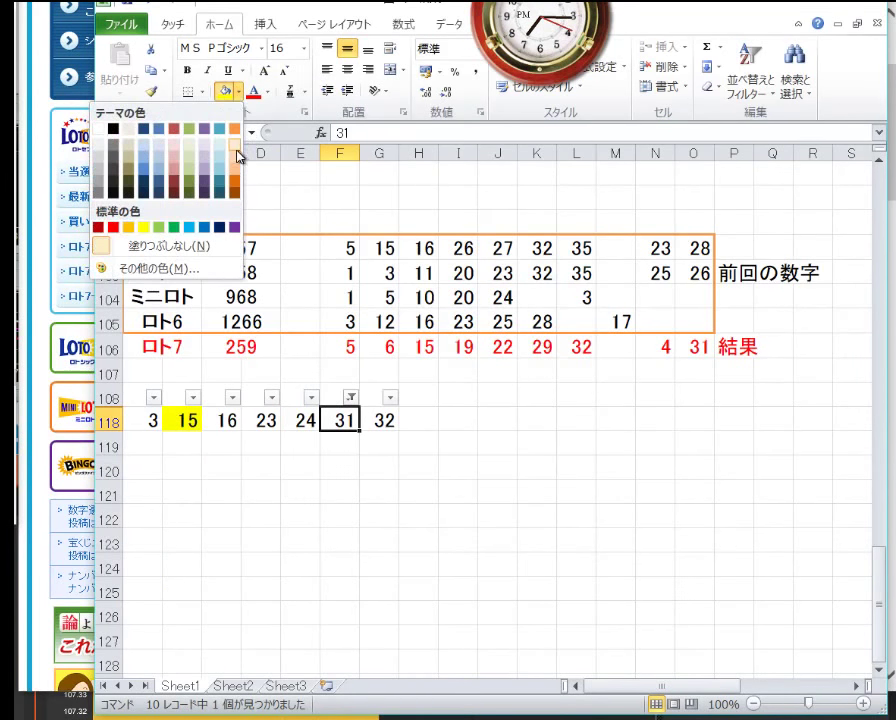
{"action": "left_click", "coordinate": [234, 143]}
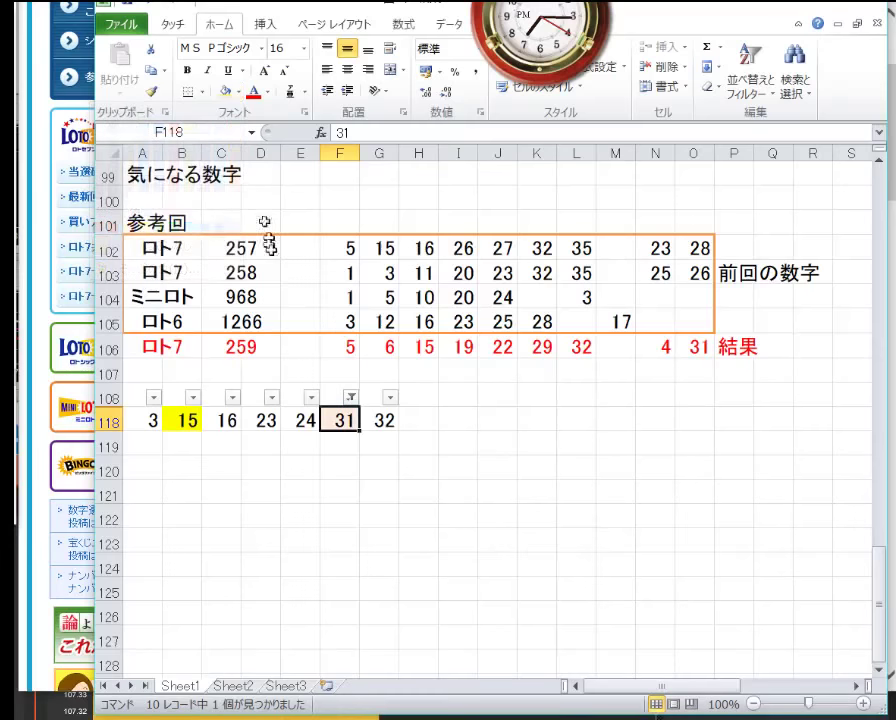
{"action": "left_click", "coordinate": [350, 397]}
{"action": "left_click", "coordinate": [98, 219]}
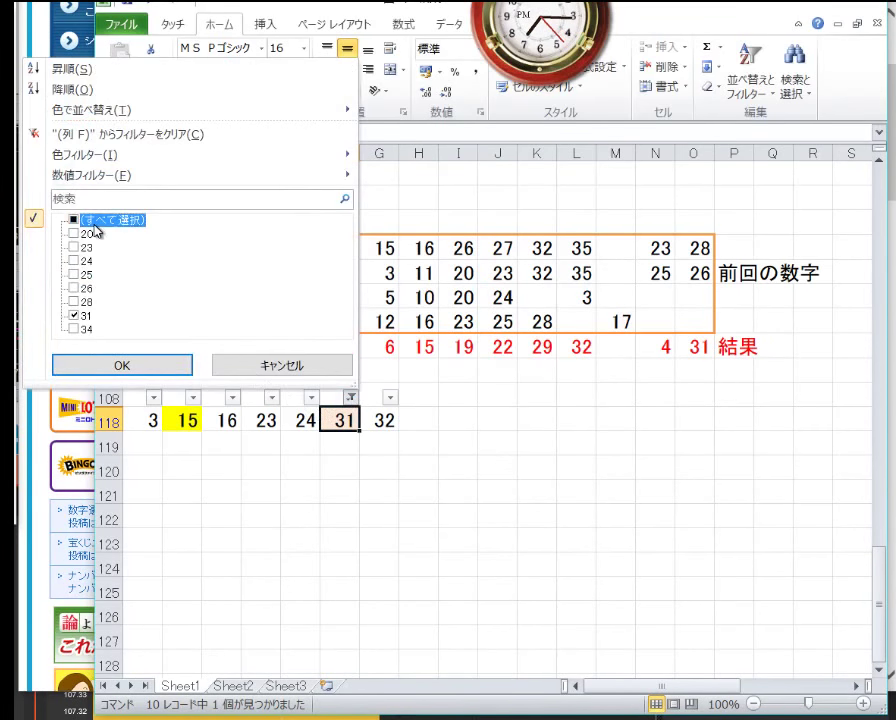
{"action": "left_click", "coordinate": [122, 365]}
Fill the cells containing 32 in column G of the prediction table yellow by temporarily filtering on that number.
{"action": "left_click", "coordinate": [390, 398]}
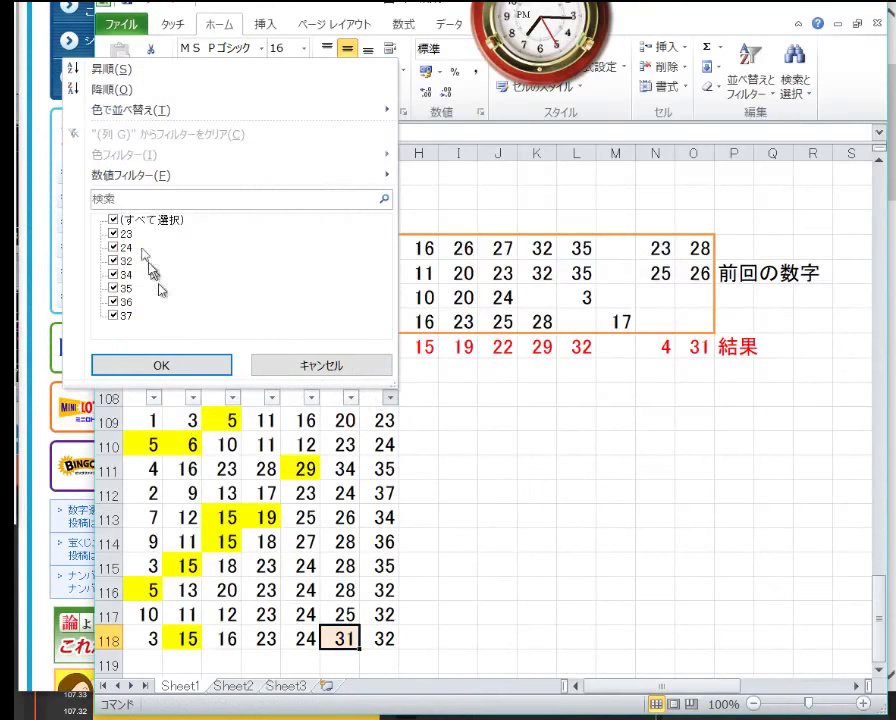
{"action": "left_click", "coordinate": [114, 220]}
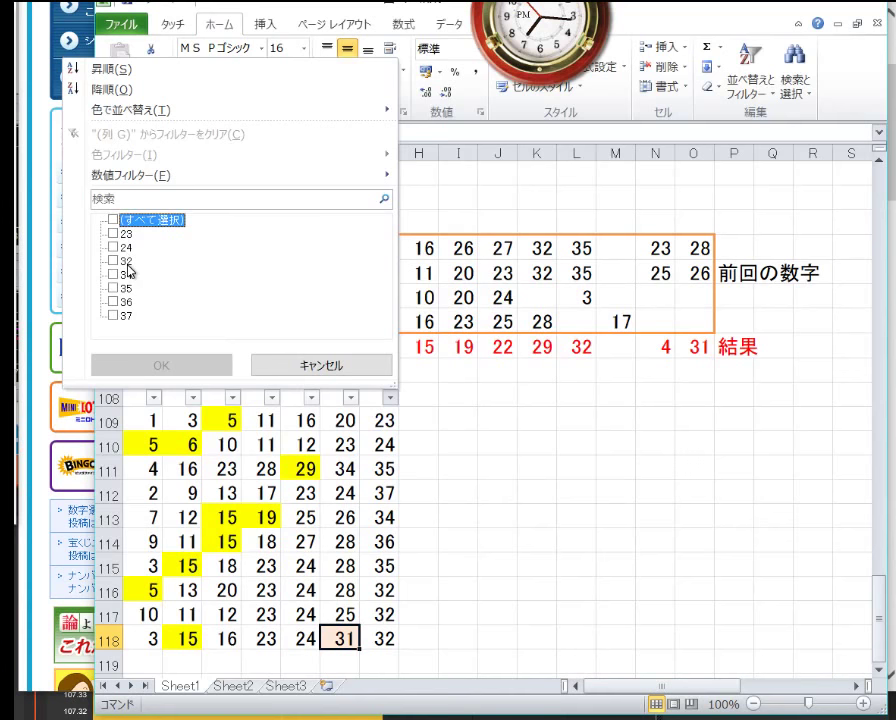
{"action": "left_click", "coordinate": [126, 260]}
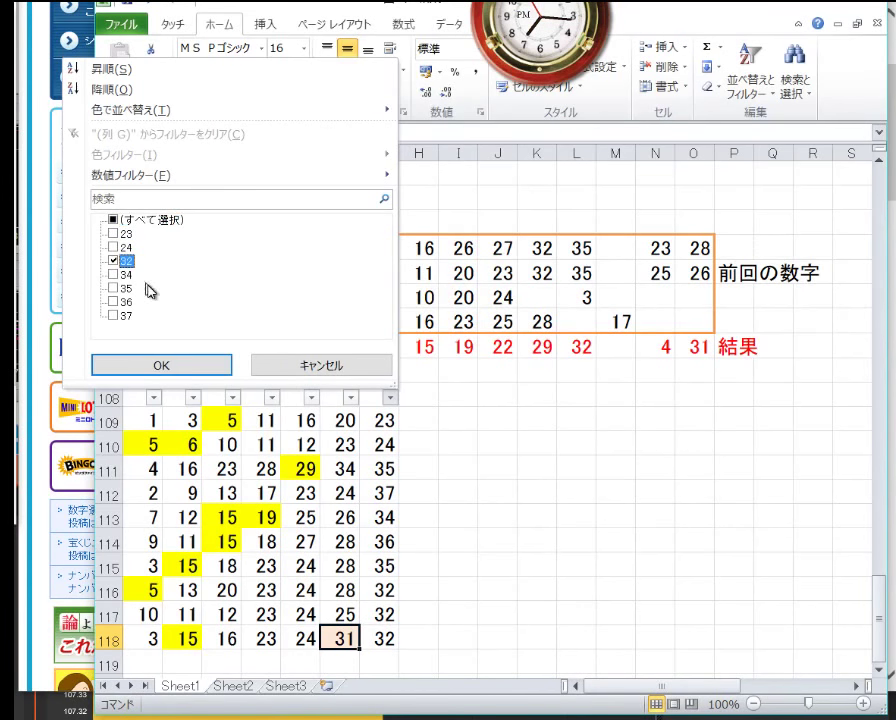
{"action": "left_click", "coordinate": [170, 367]}
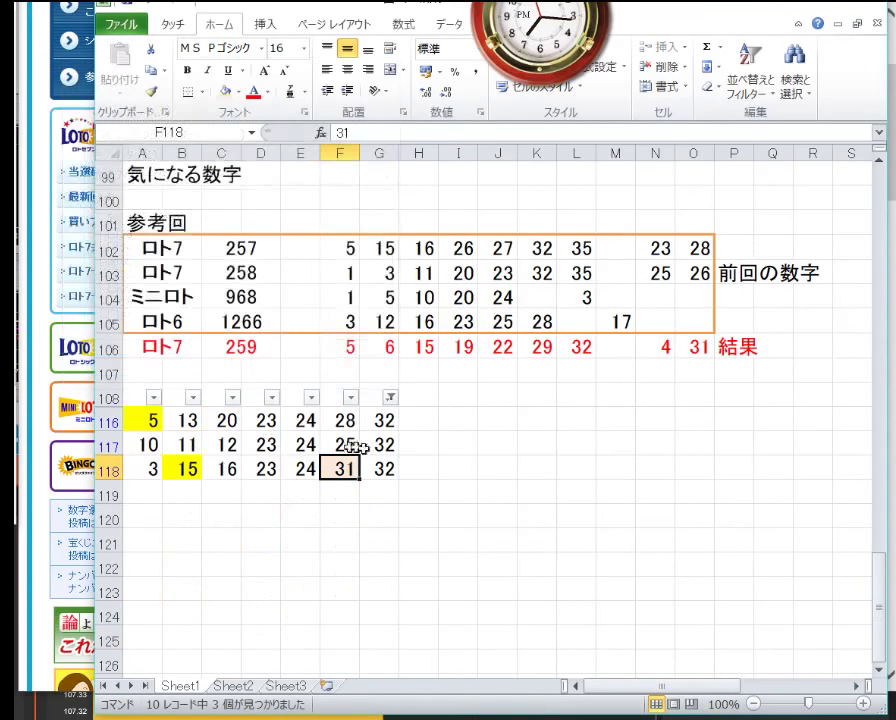
{"action": "left_click_drag", "start_coordinate": [382, 421], "coordinate": [381, 466]}
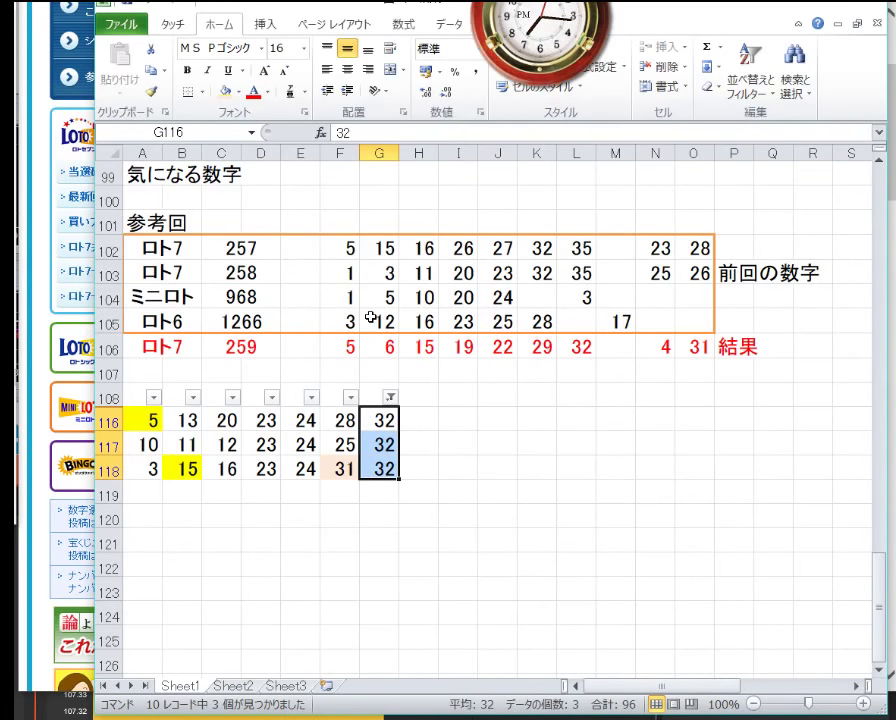
{"action": "left_click", "coordinate": [241, 93]}
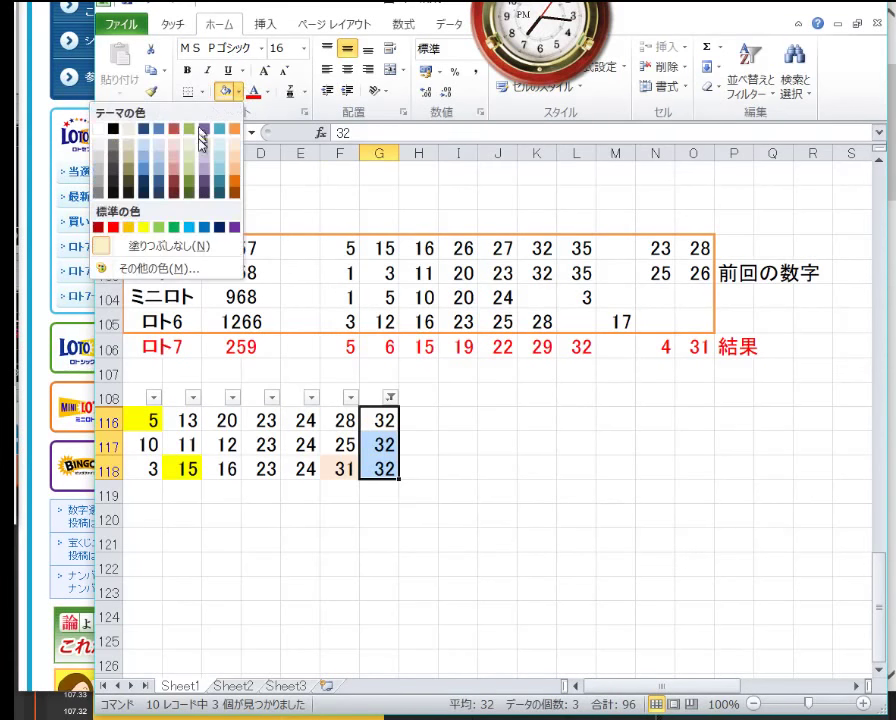
{"action": "left_click", "coordinate": [142, 229]}
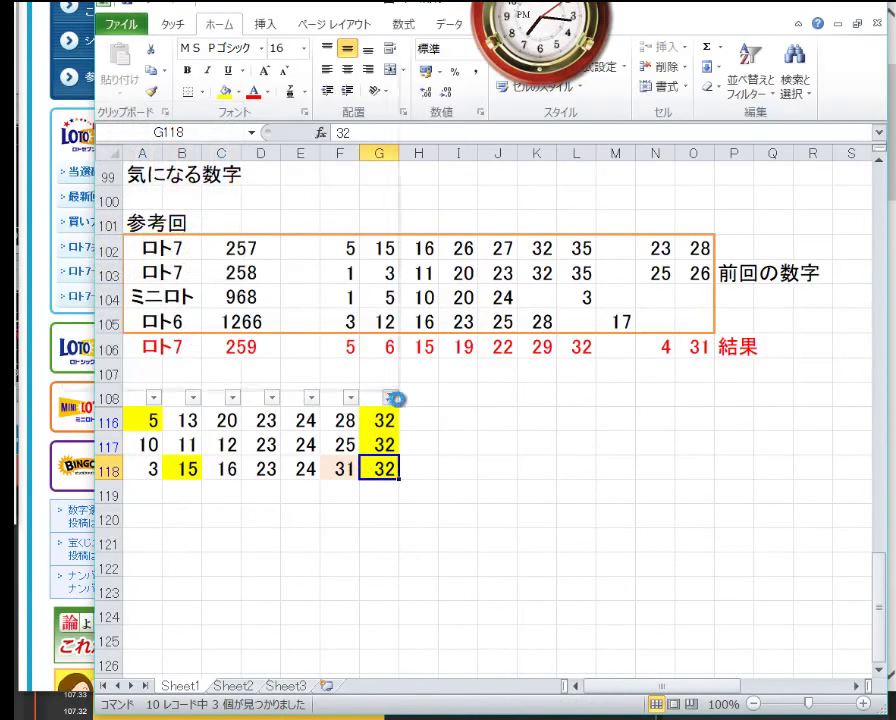
{"action": "left_click", "coordinate": [390, 397]}
{"action": "left_click", "coordinate": [113, 219]}
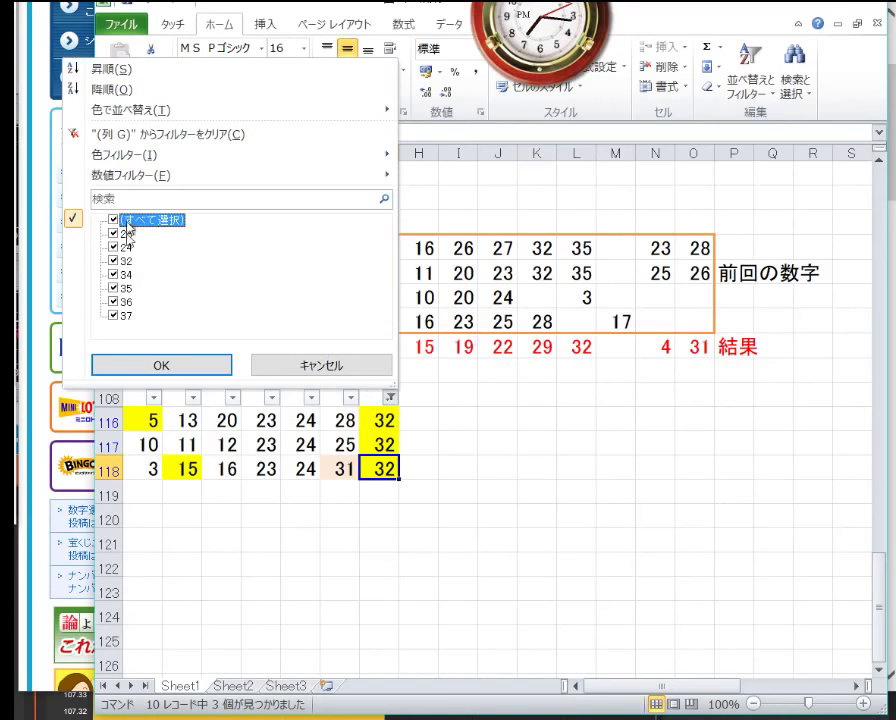
{"action": "left_click", "coordinate": [136, 363]}
{"action": "left_click", "coordinate": [519, 592]}
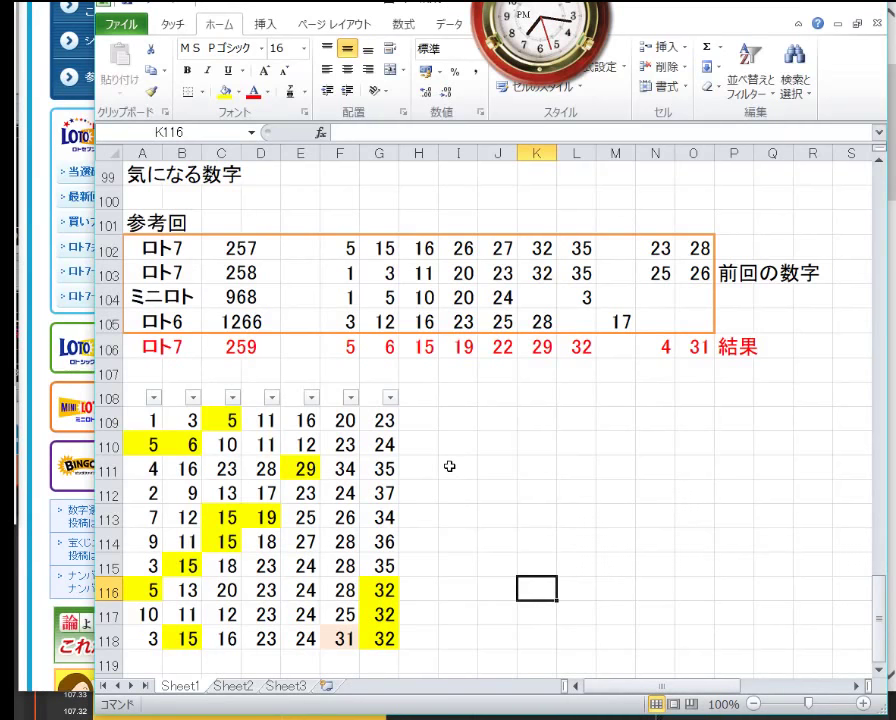
Fill cell A111, which holds the bonus number 4, with the lightest theme orange.
{"action": "left_click", "coordinate": [150, 467]}
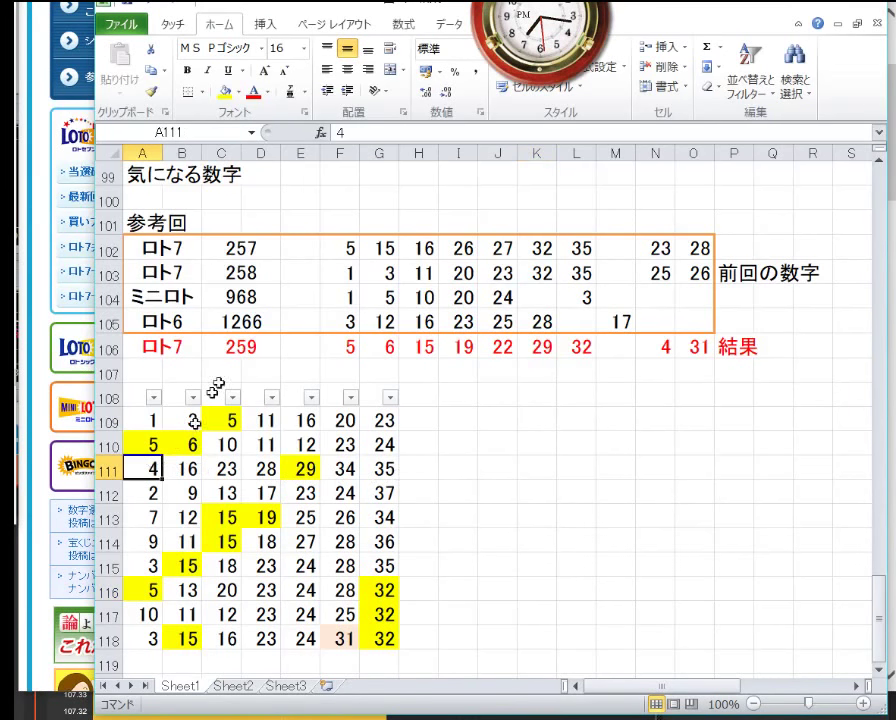
{"action": "left_click", "coordinate": [238, 91]}
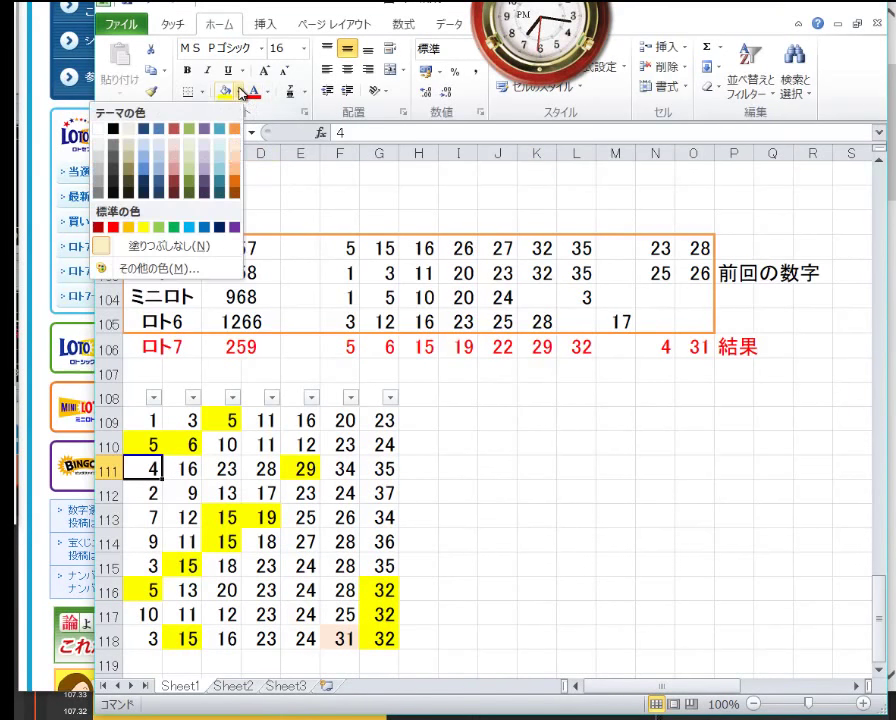
{"action": "left_click", "coordinate": [238, 152]}
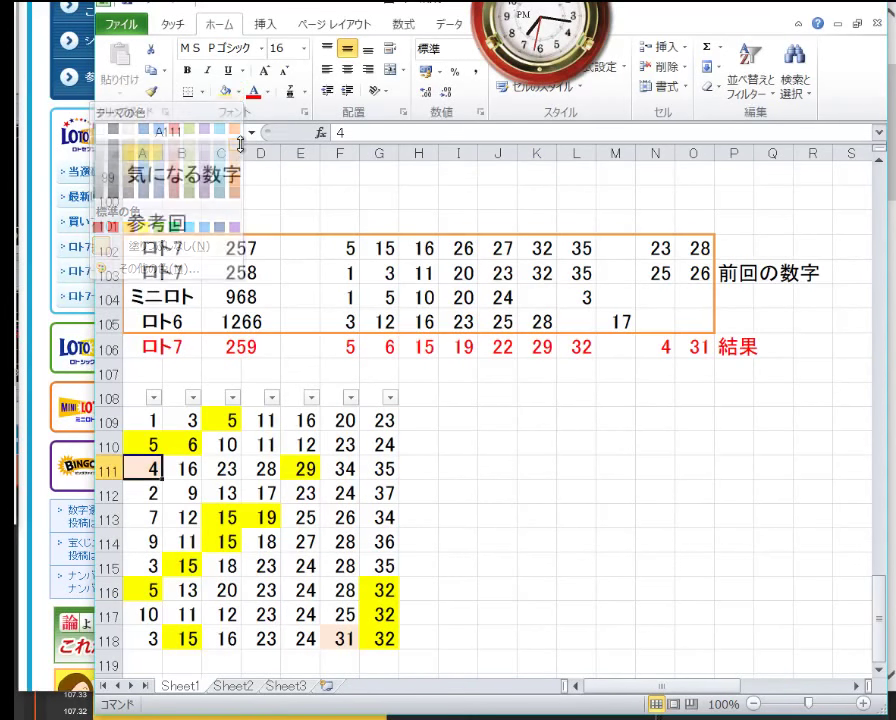
Fill the winning numbers 5, 6, 15, 19, 29 and 32 in the 連想展開 number grid yellow.
{"action": "left_click", "coordinate": [527, 570]}
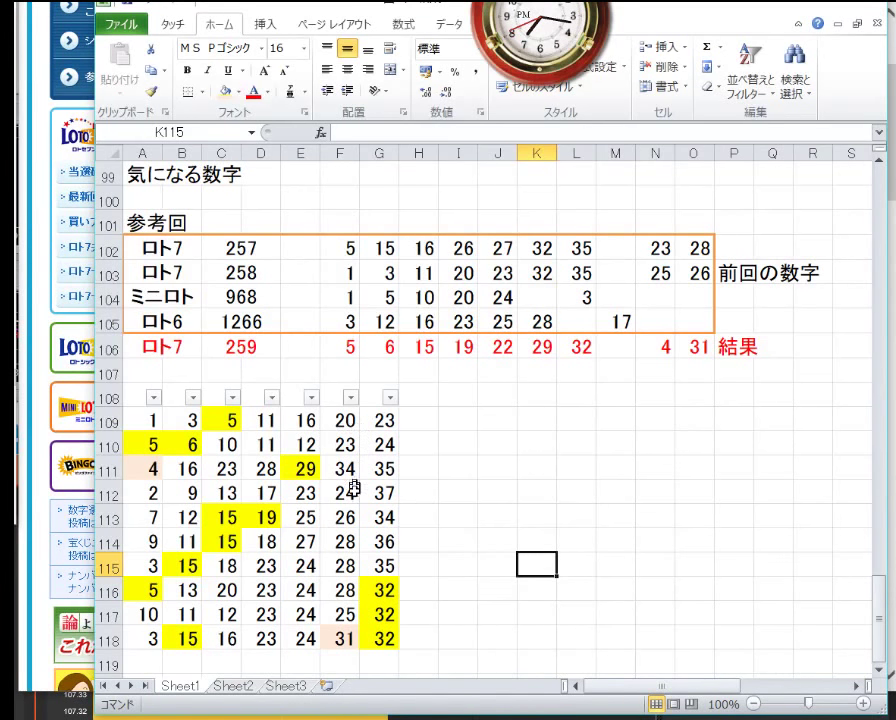
{"action": "scroll", "coordinate": [386, 555], "scroll_direction": "up", "scroll_amount": 1}
{"action": "scroll", "coordinate": [386, 555], "scroll_direction": "up", "scroll_amount": 20}
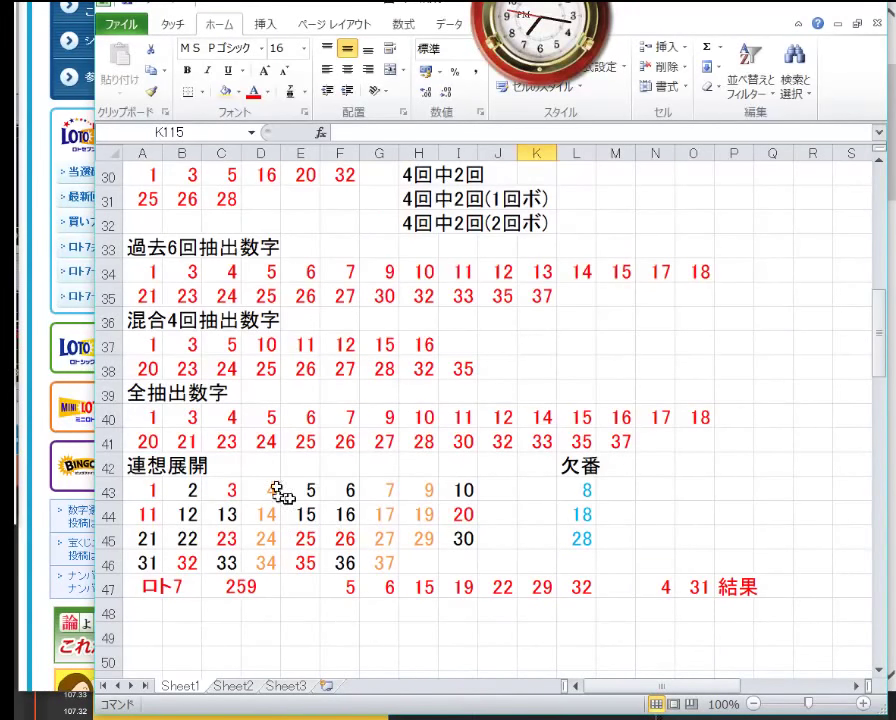
{"action": "left_click_drag", "start_coordinate": [306, 490], "coordinate": [335, 486]}
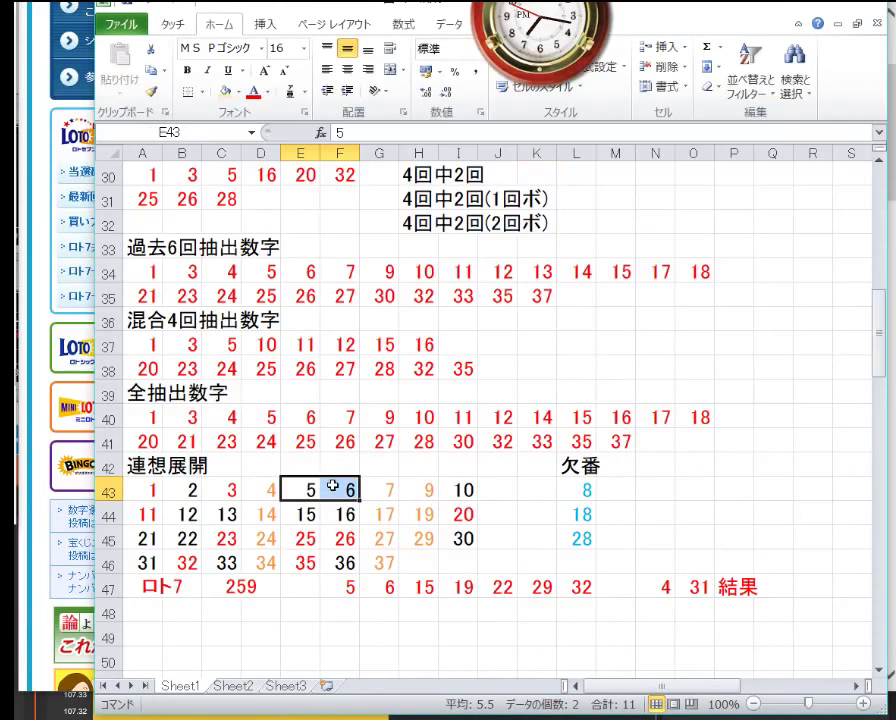
{"action": "left_click", "coordinate": [310, 514], "text": "ctrl"}
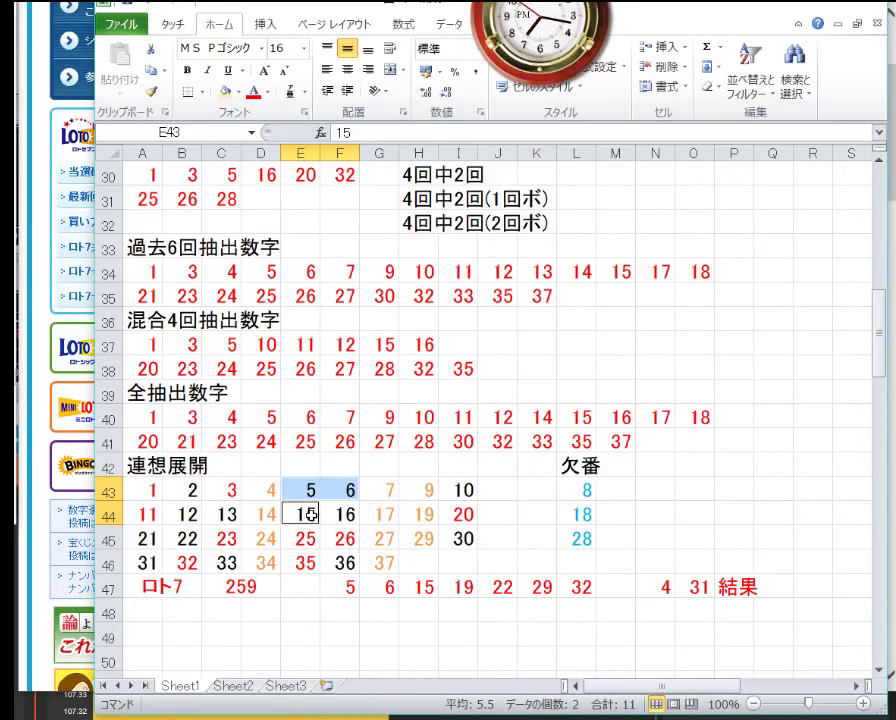
{"action": "left_click", "coordinate": [426, 516], "text": "ctrl"}
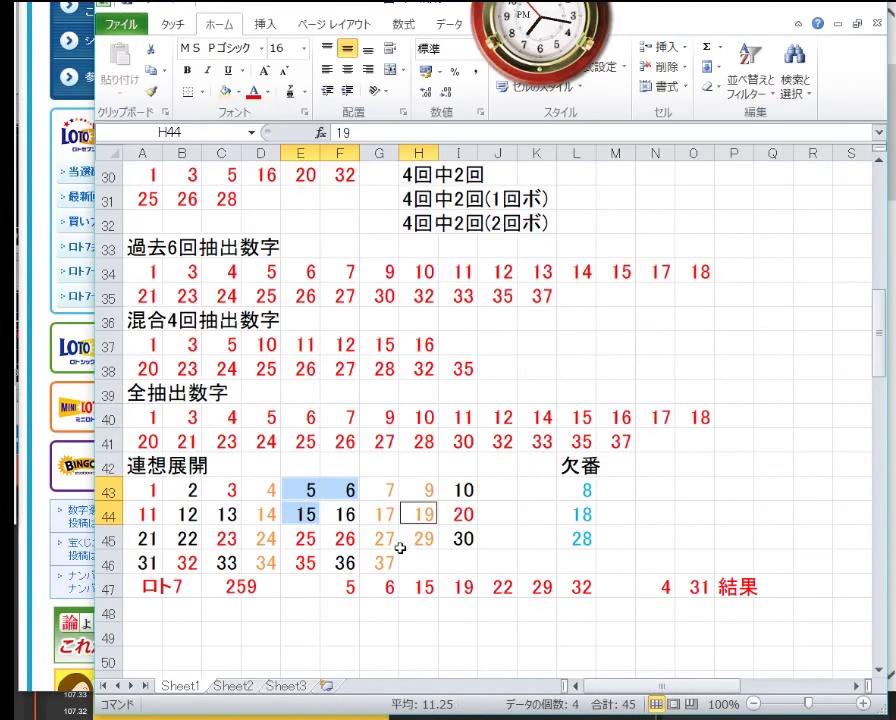
{"action": "left_click", "coordinate": [418, 538], "text": "ctrl"}
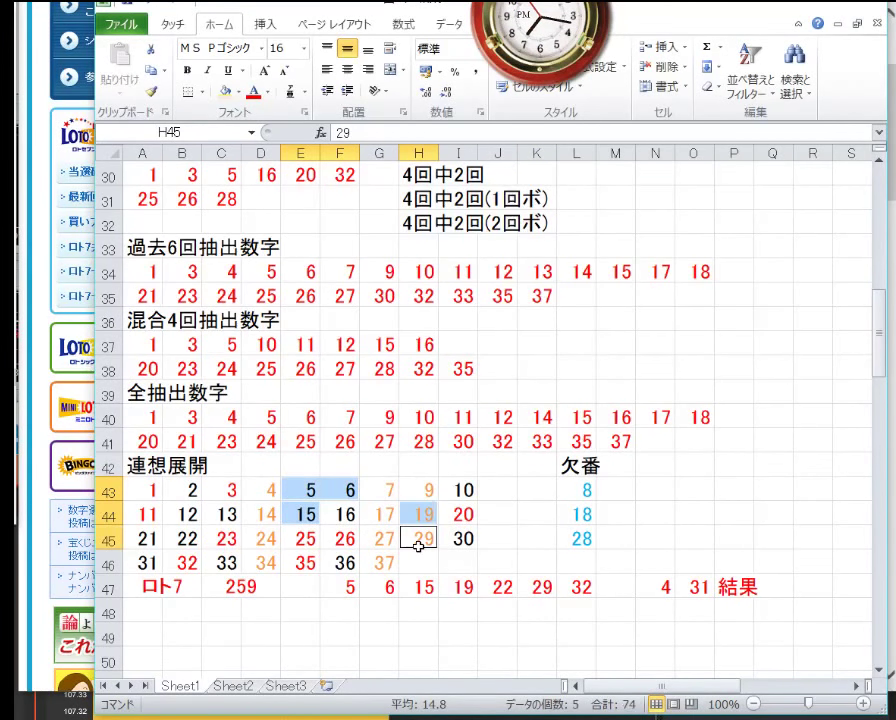
{"action": "left_click", "coordinate": [196, 566], "text": "ctrl"}
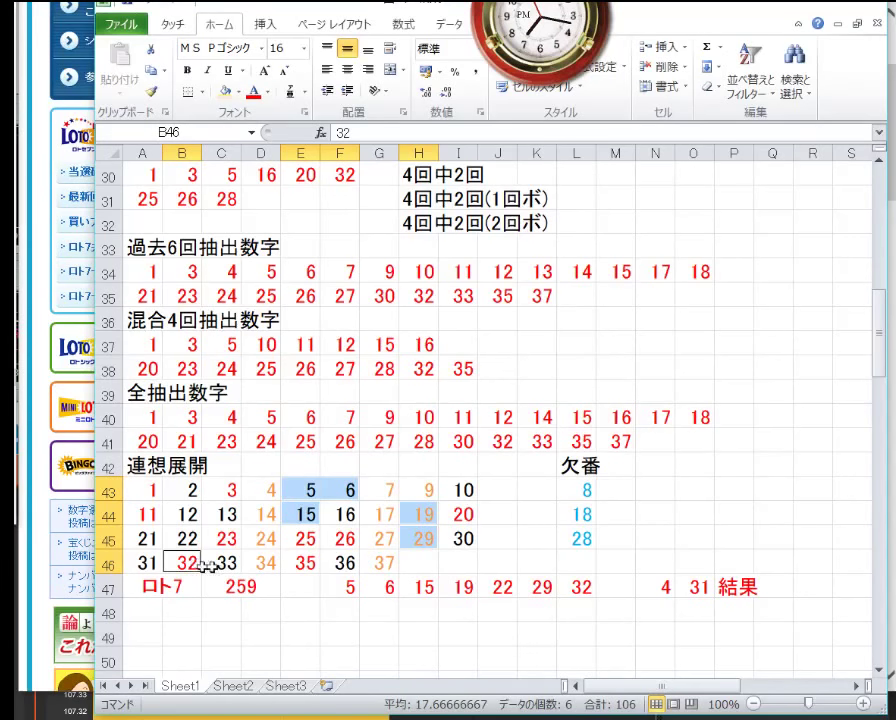
{"action": "left_click", "coordinate": [240, 93]}
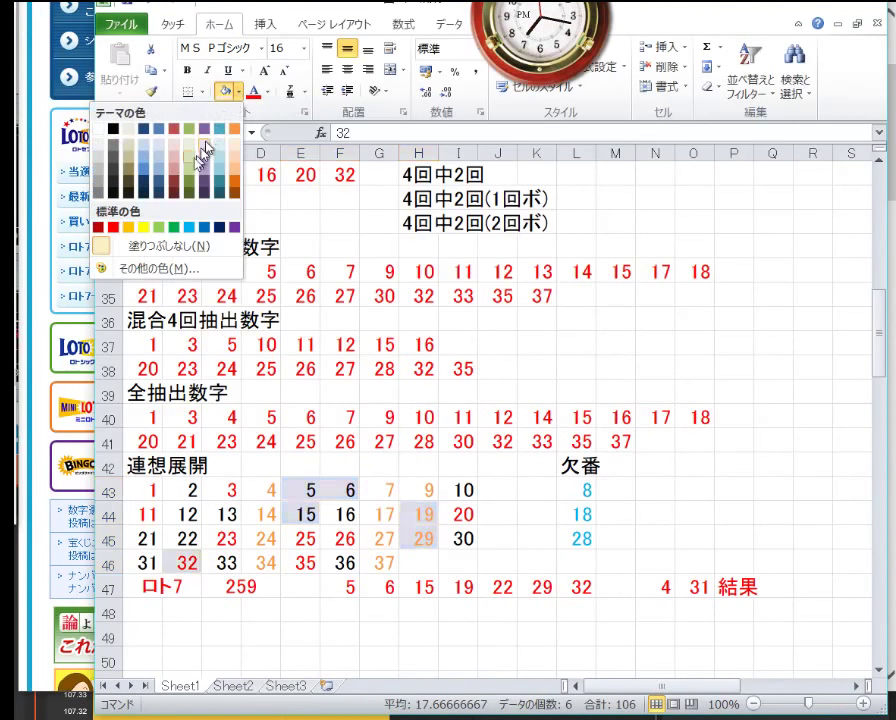
{"action": "left_click", "coordinate": [150, 226]}
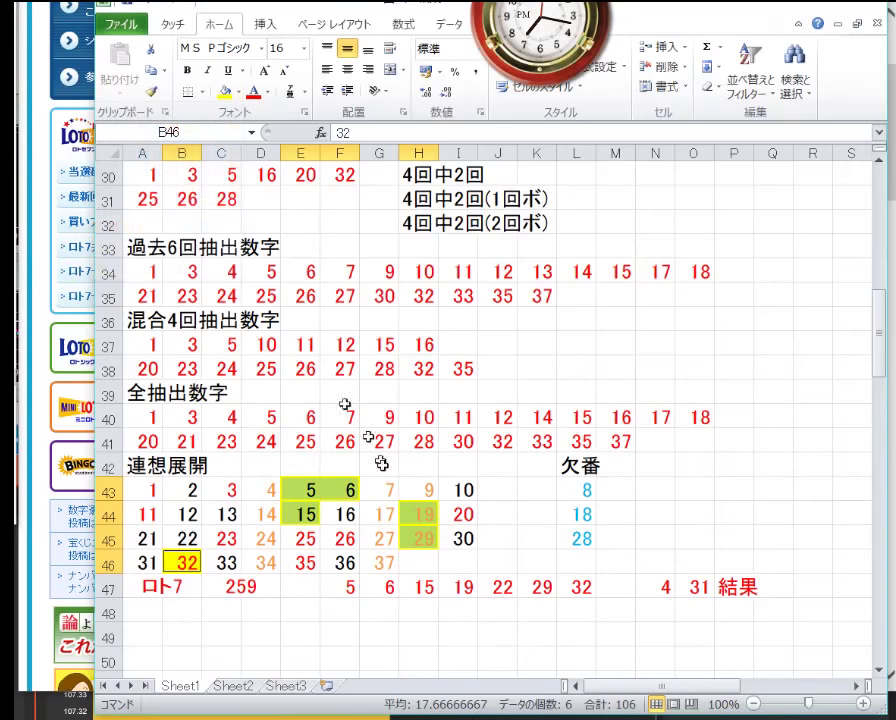
Fill the bonus numbers 4 and 31 in the 連想展開 grid with the lightest theme orange.
{"action": "left_click", "coordinate": [278, 492]}
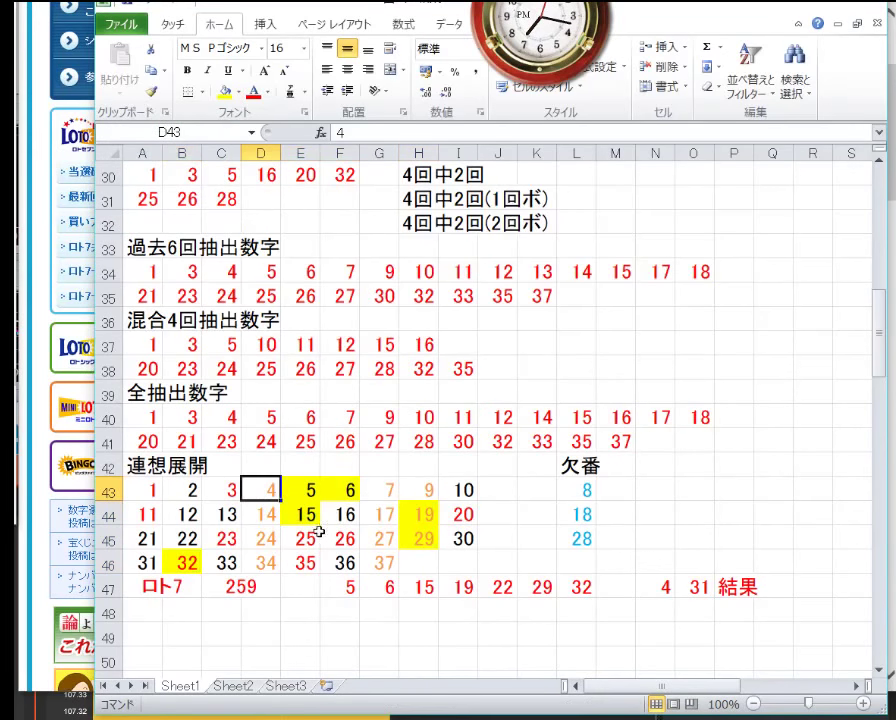
{"action": "left_click", "coordinate": [148, 563], "text": "ctrl"}
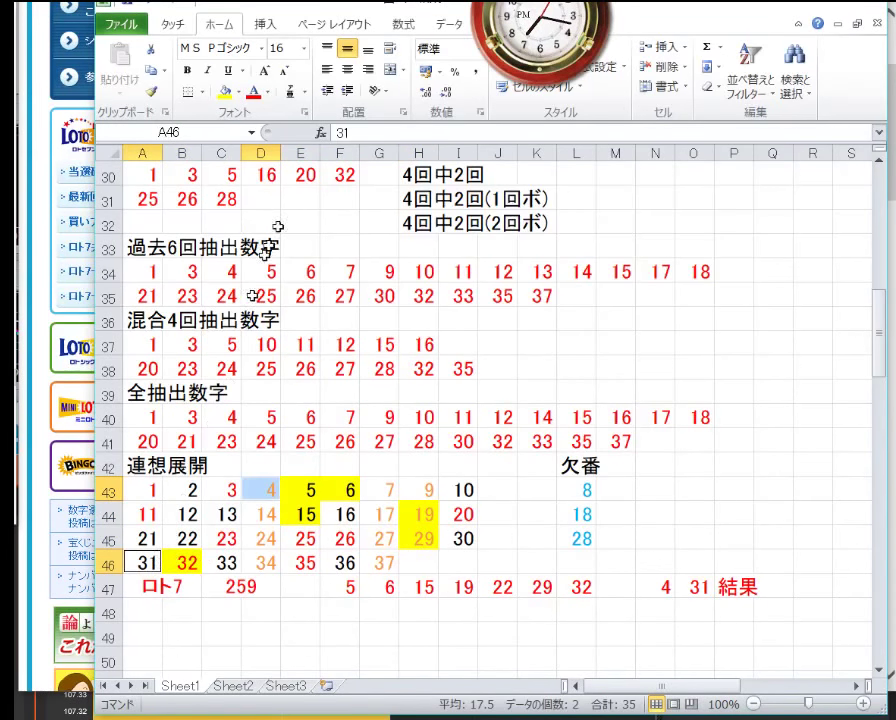
{"action": "left_click", "coordinate": [238, 91]}
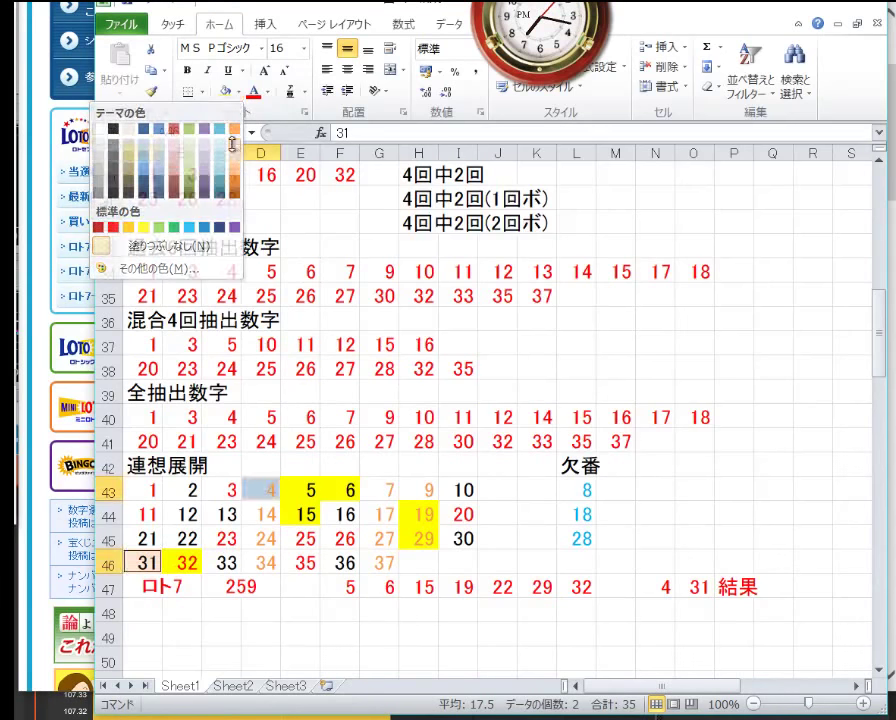
{"action": "left_click", "coordinate": [236, 160]}
{"action": "left_click", "coordinate": [418, 540]}
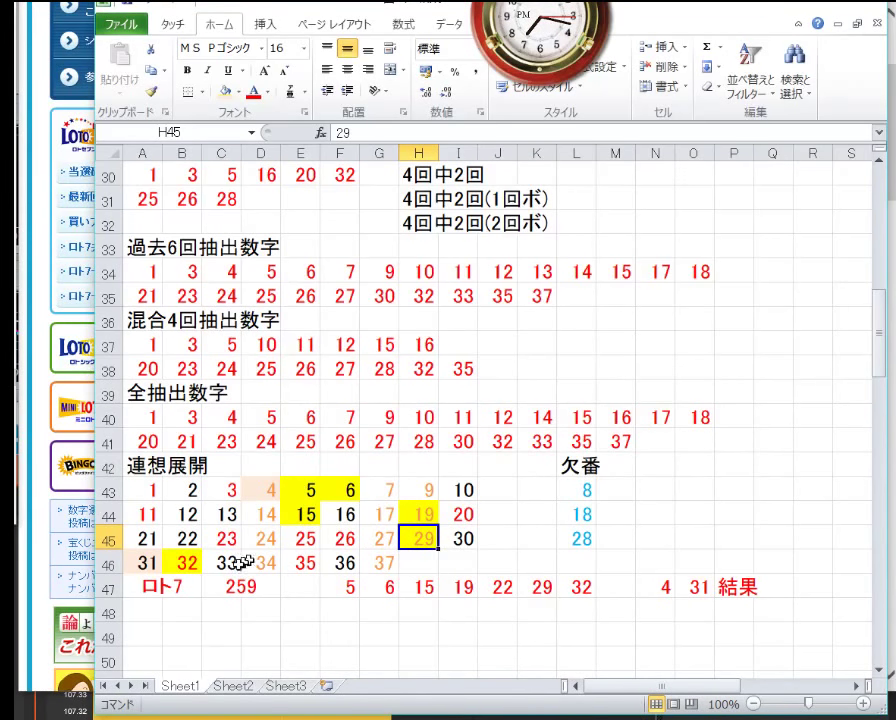
{"action": "scroll", "coordinate": [334, 518], "scroll_direction": "up", "scroll_amount": 10}
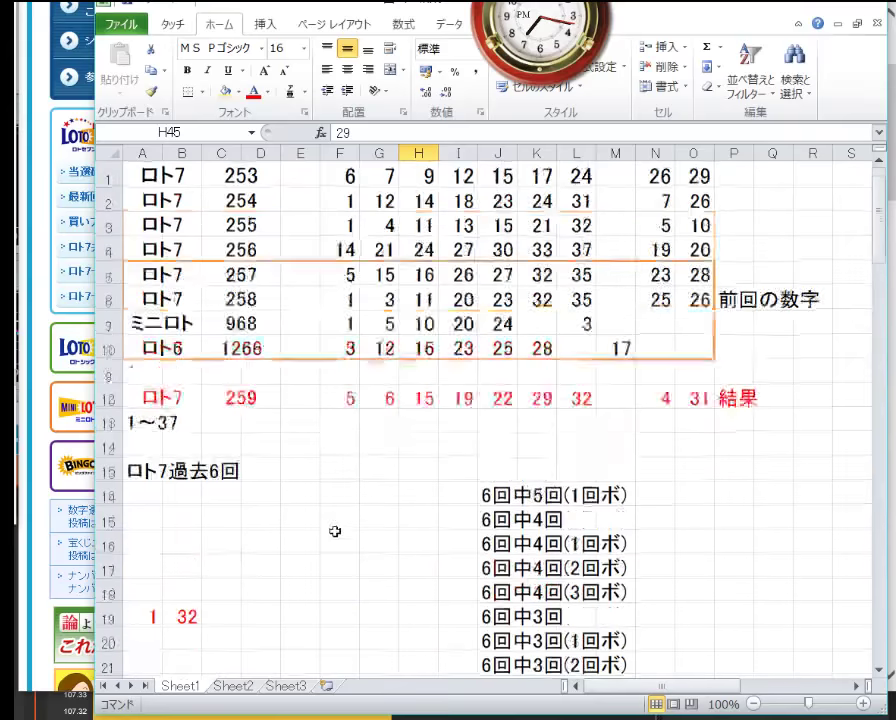
{"action": "left_click", "coordinate": [361, 455]}
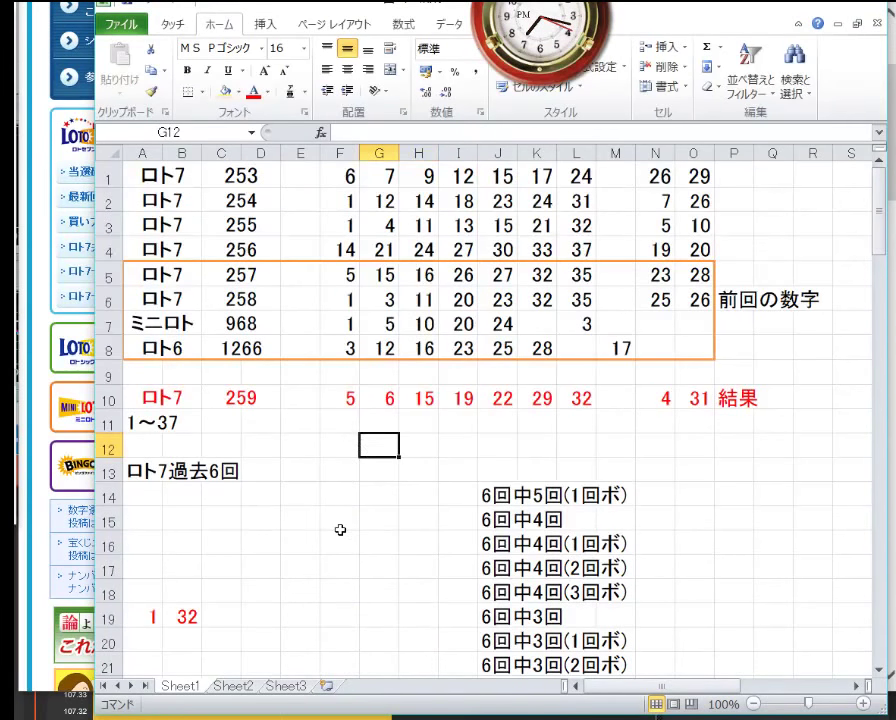